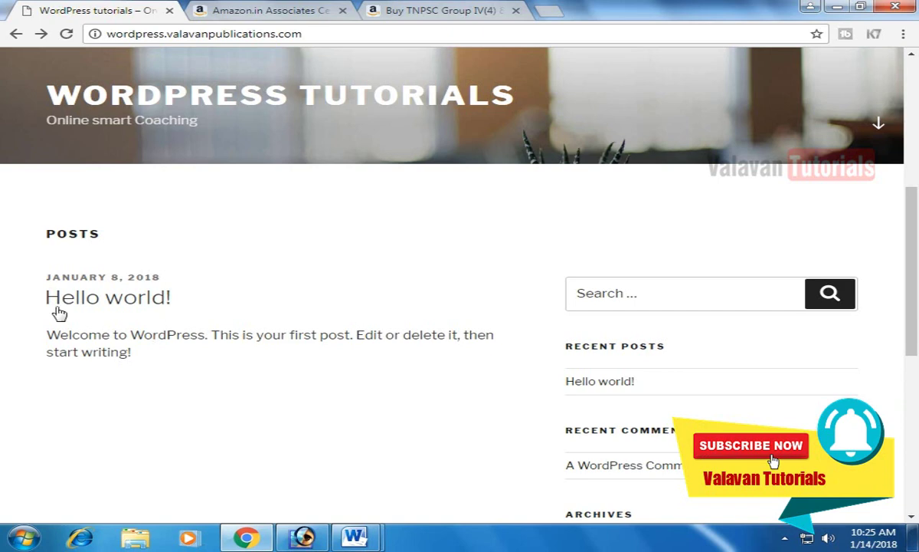
- Open the Hello world! post and examine its text, comment, reply form and sidebar widgets
left_click(115, 310)
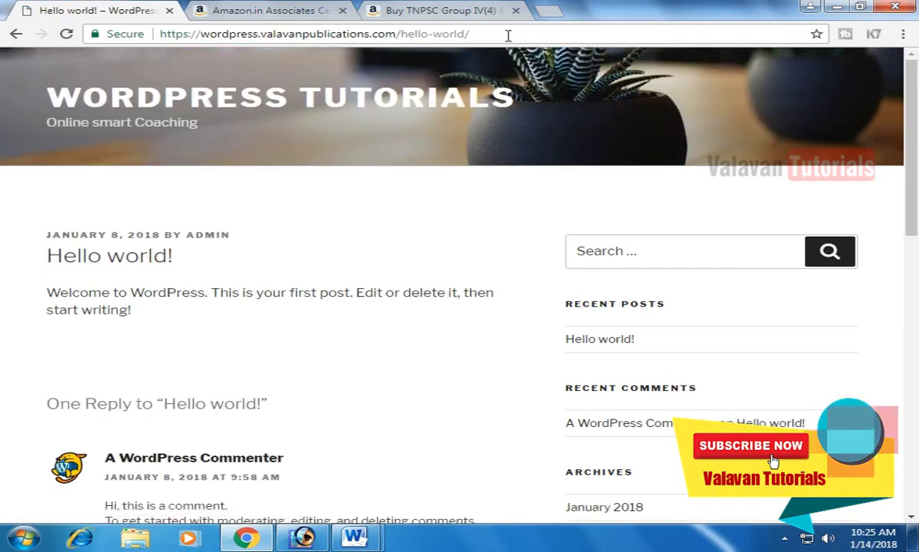
scroll(441, 291, "down", 3)
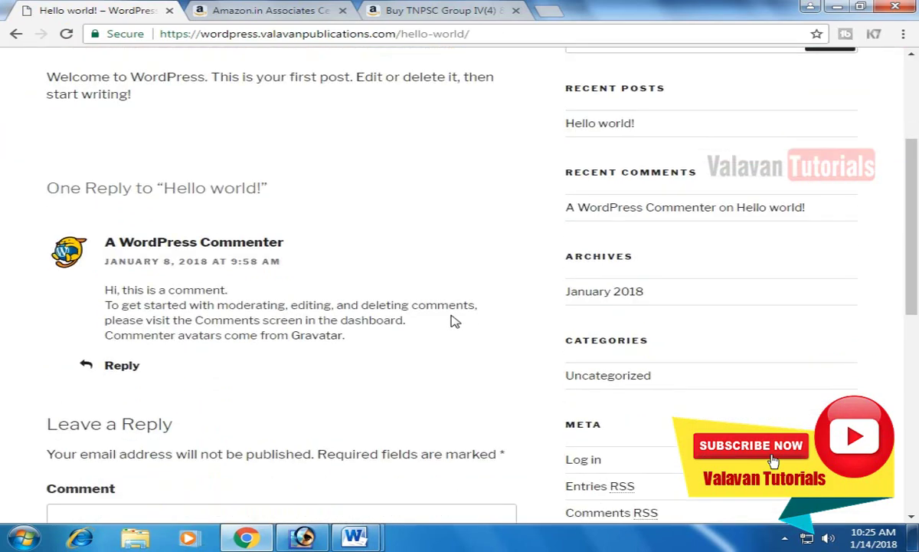
scroll(453, 320, "down", 2)
scroll(452, 314, "up", 3)
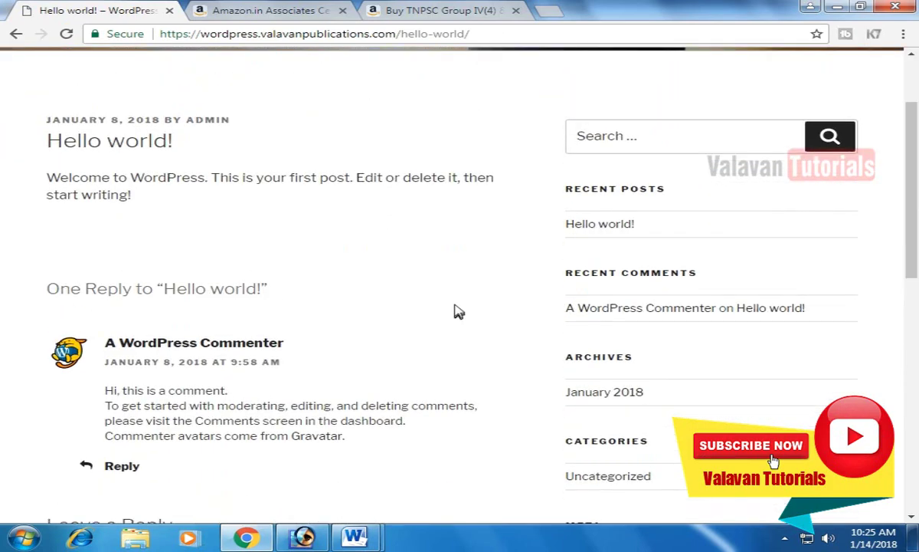
scroll(457, 312, "up", 2)
scroll(536, 289, "down", 4)
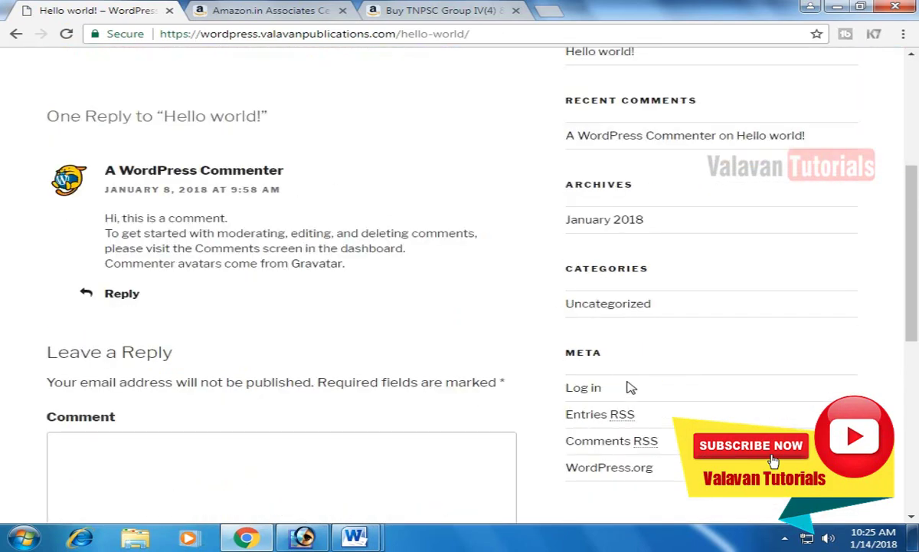
scroll(632, 374, "up", 4)
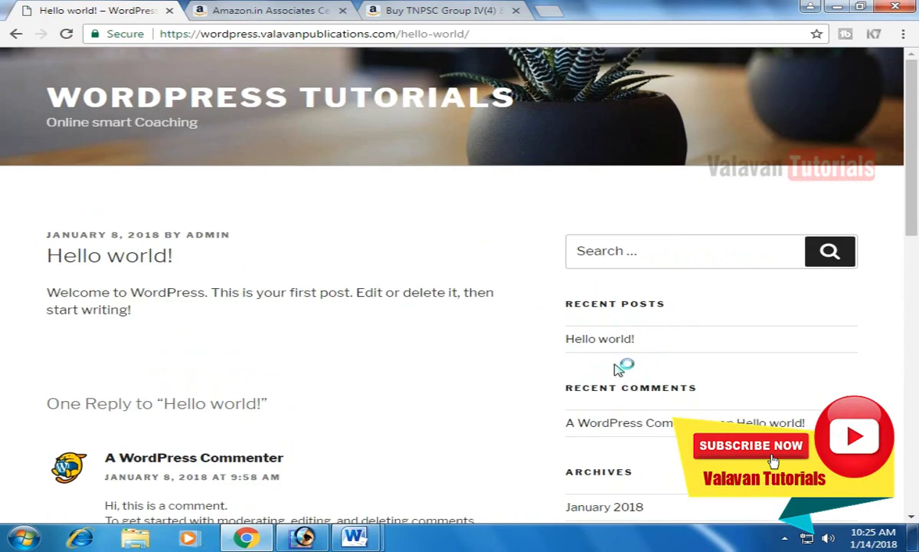
scroll(667, 403, "down", 3)
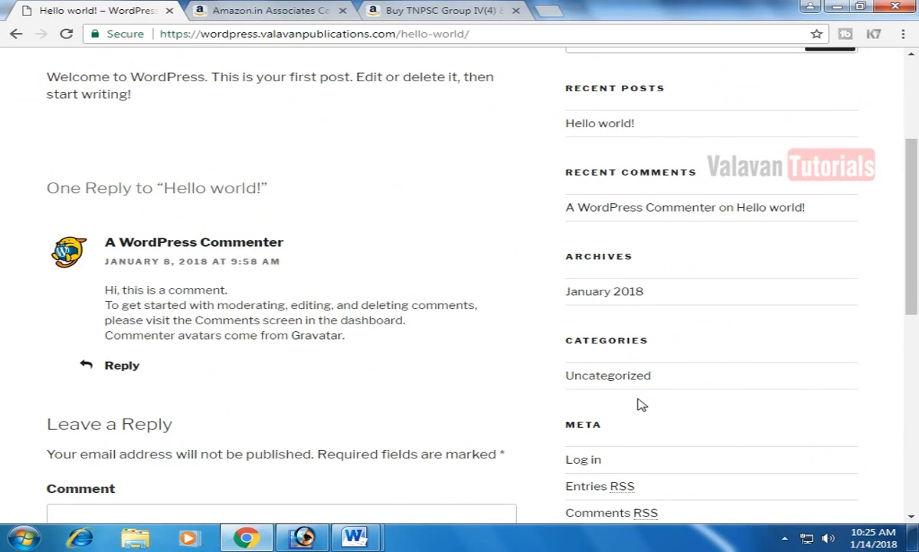
- Open the site's log-in page from the Meta links in the sidebar
scroll(640, 405, "down", 1)
left_click(574, 389)
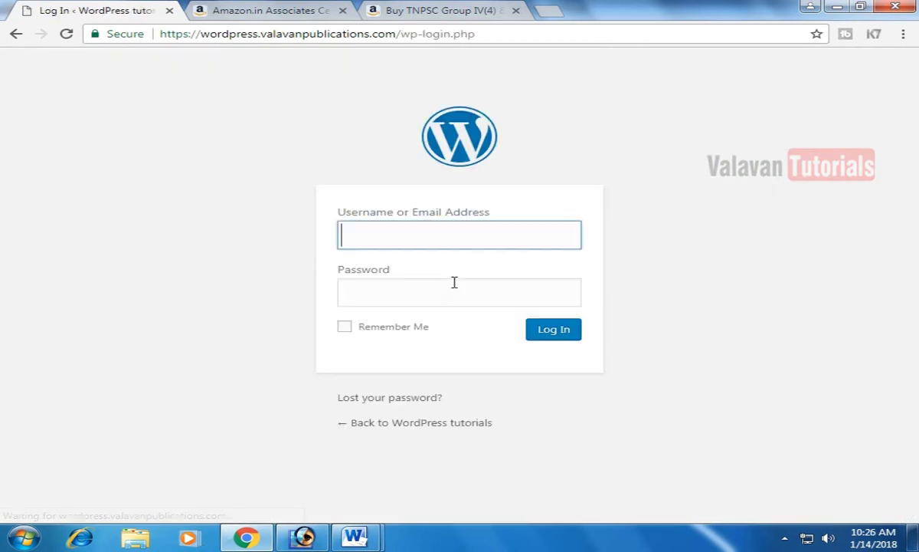
- Try to log in with the suggested saved username and the account password
type("va")
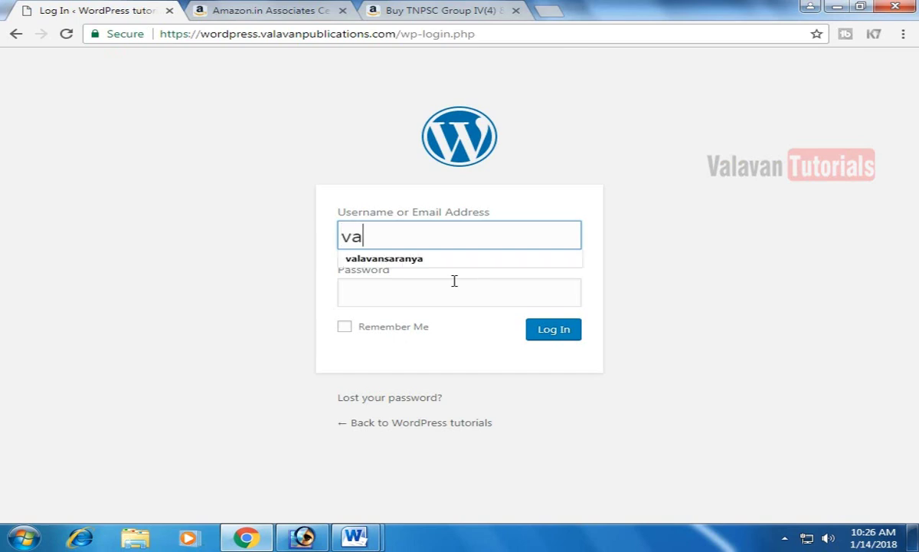
key("Down")
key("Return")
left_click(454, 280)
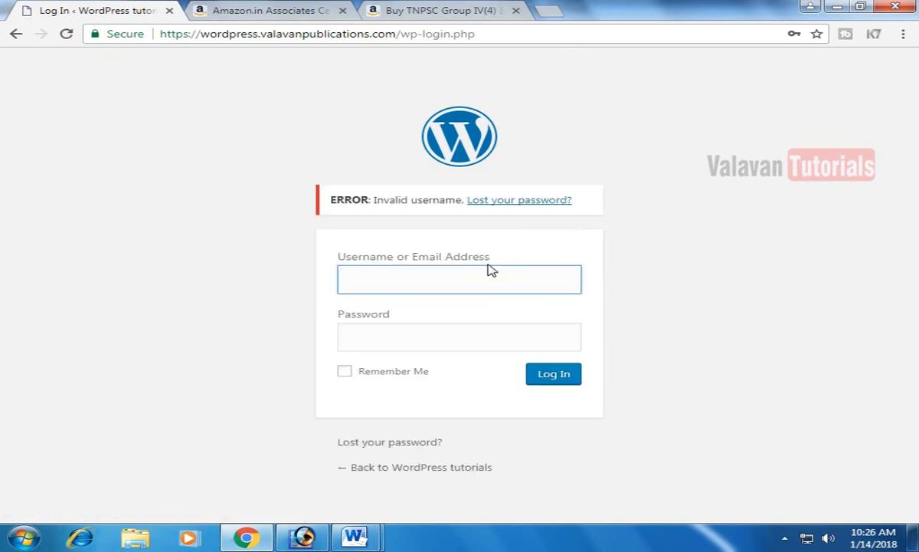
- Log in to the WordPress dashboard as admin with the account password
type("admi")
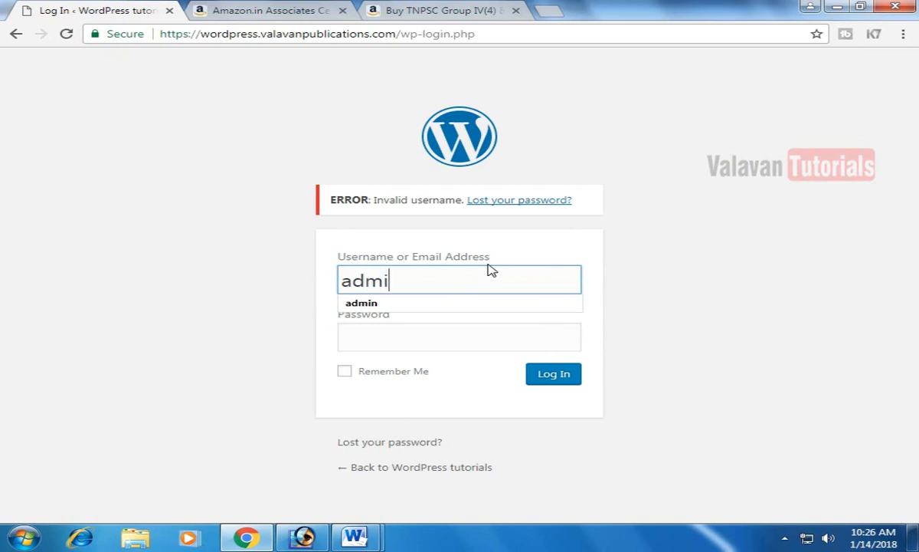
type("n")
key("Tab")
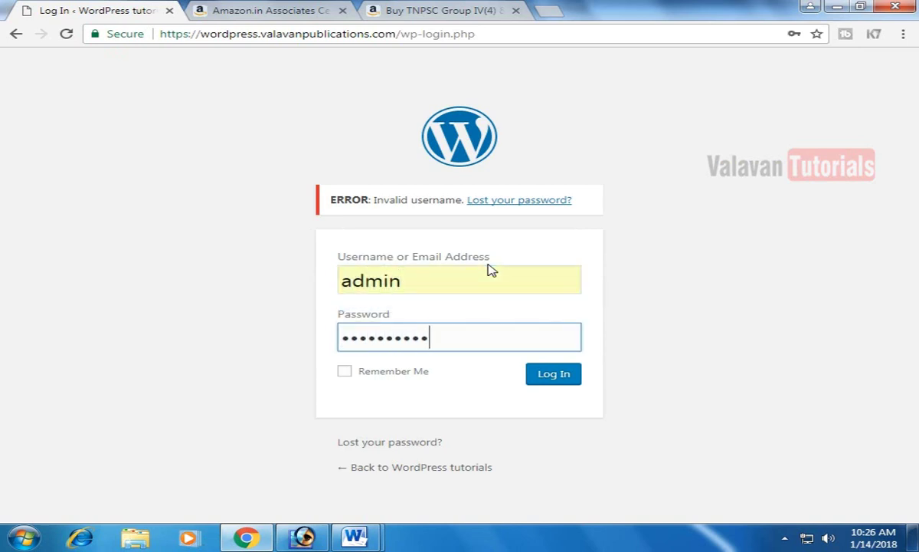
key("Return")
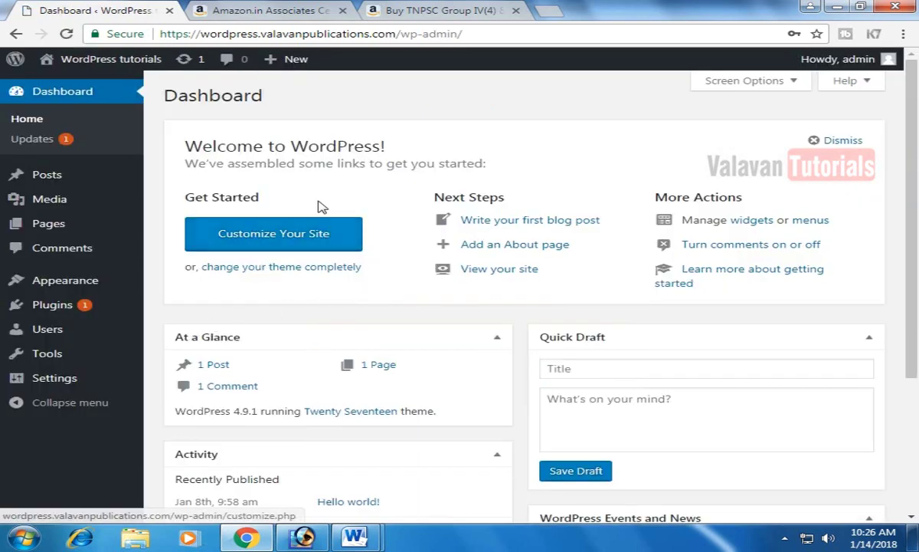
scroll(368, 327, "down", 3)
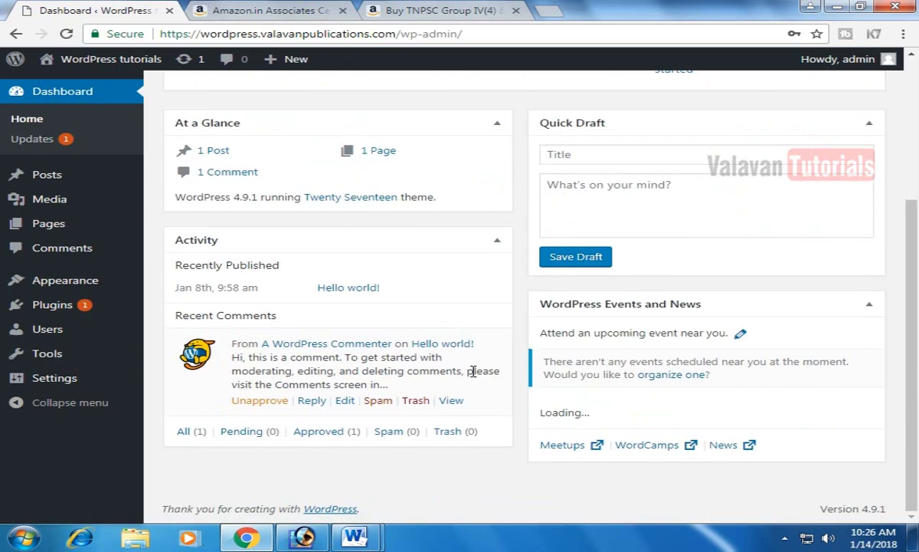
left_click(67, 310)
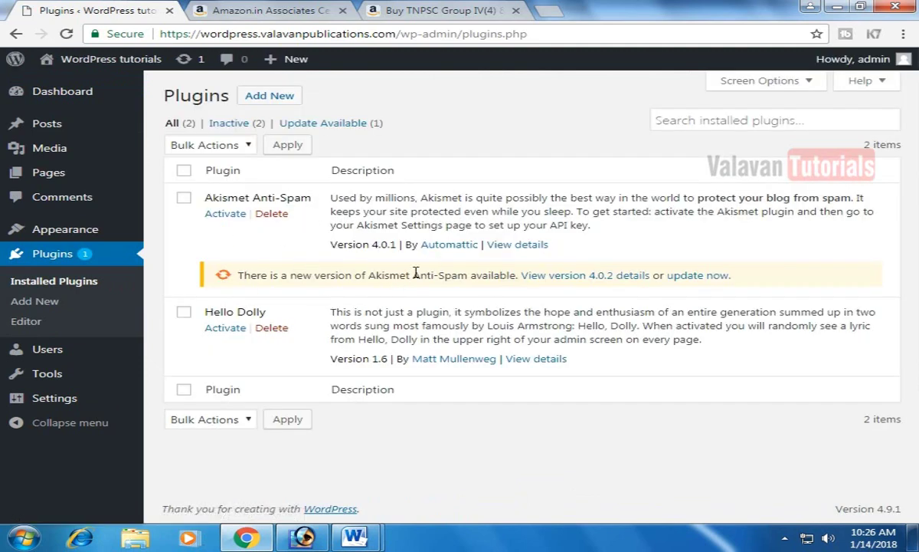
- Open the list of posts and move the Hello world! post to the trash
left_click(46, 127)
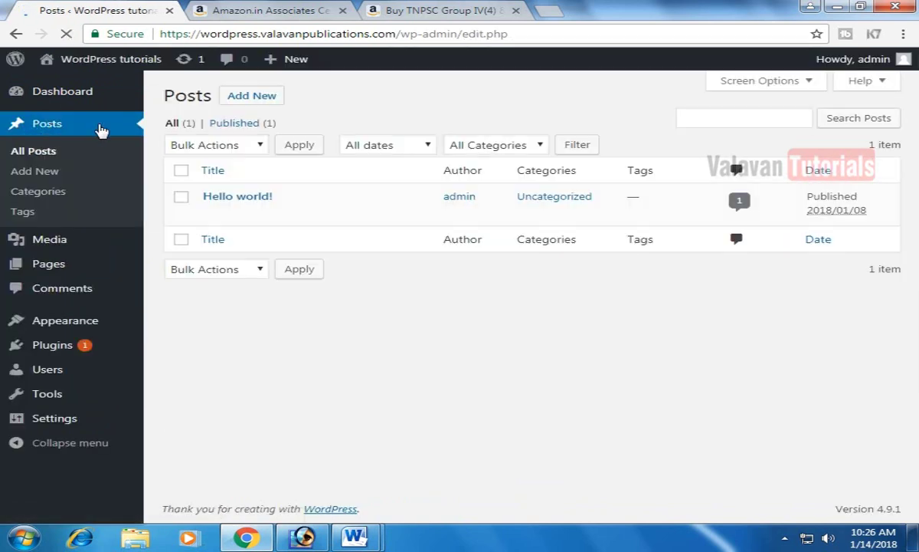
mouse_move(310, 216)
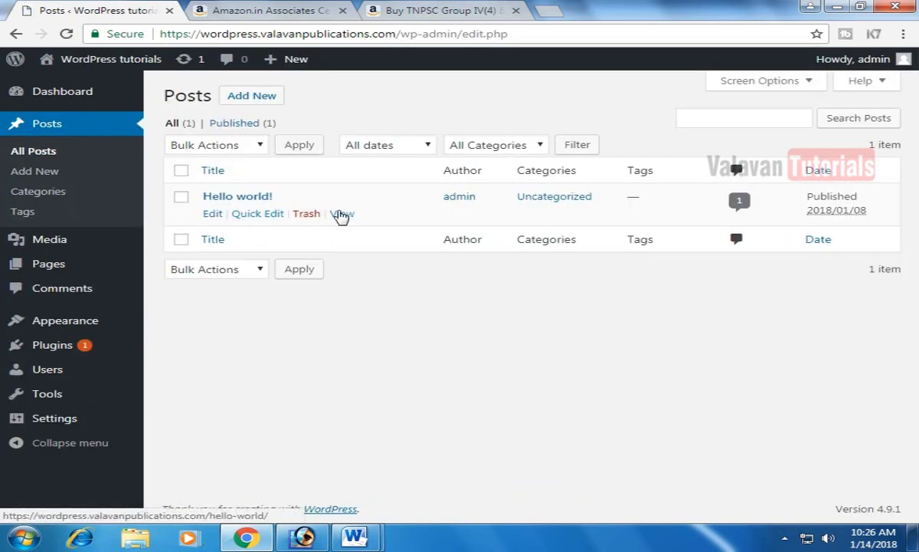
left_click(310, 215)
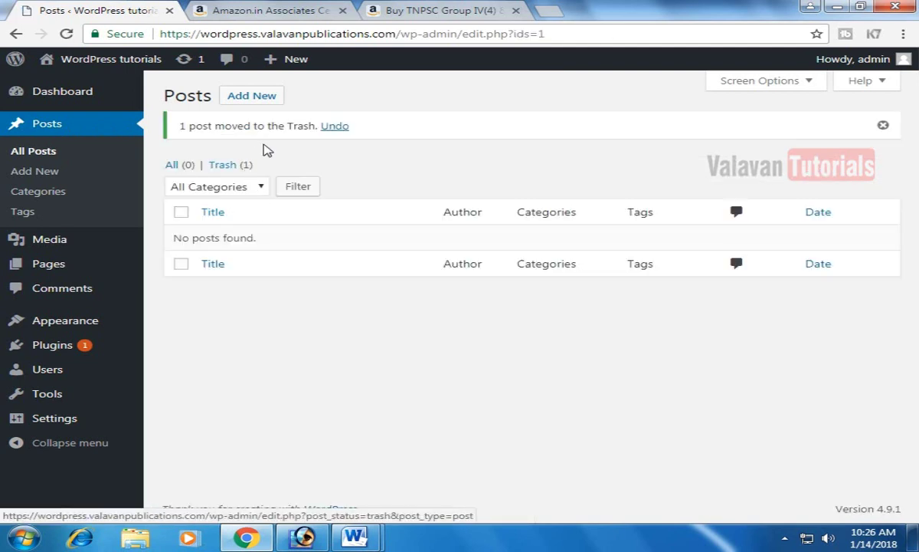
- Permanently delete the Hello world! post from the trash with a bulk action
left_click(229, 171)
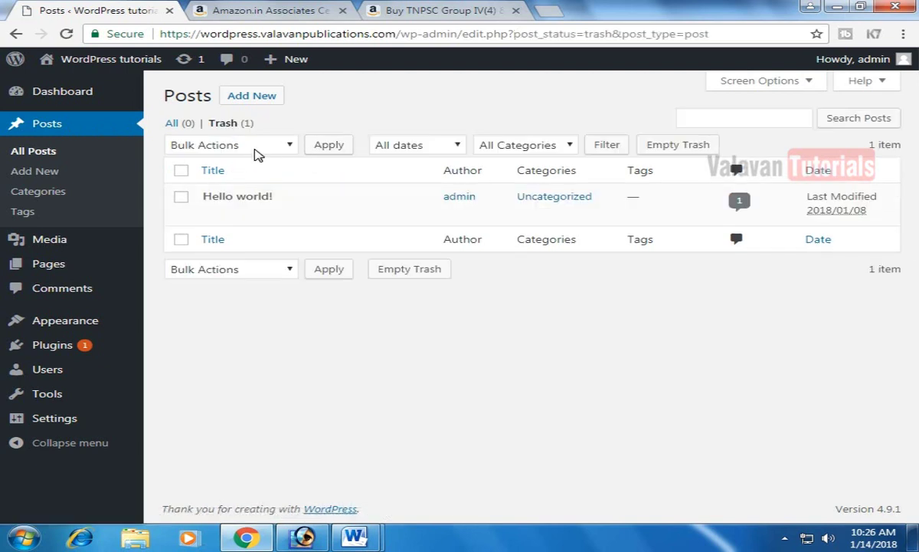
left_click(242, 144)
left_click(196, 277)
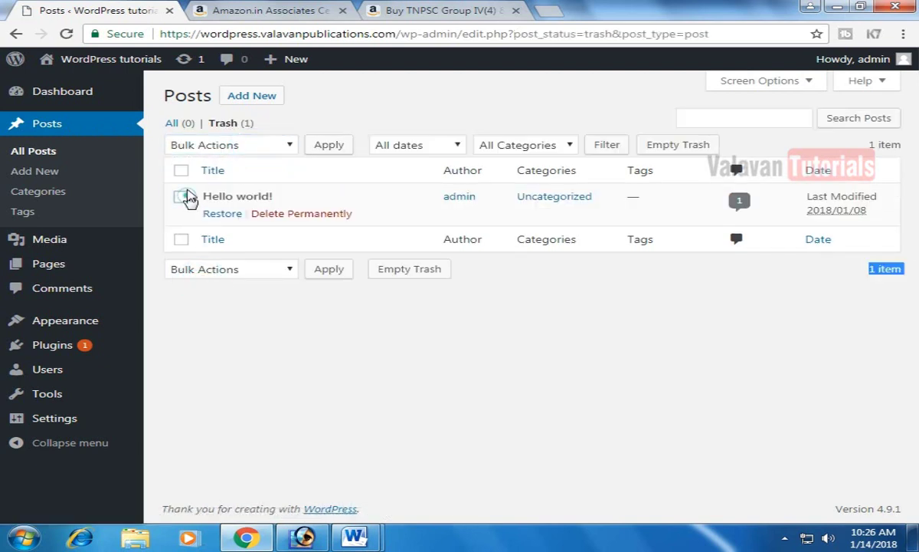
left_click(181, 198)
left_click(232, 149)
left_click(205, 191)
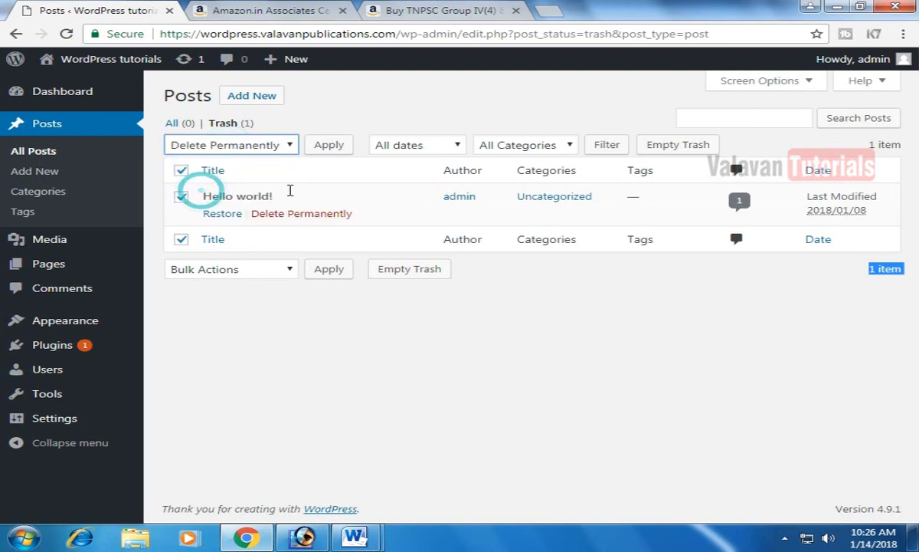
left_click(338, 150)
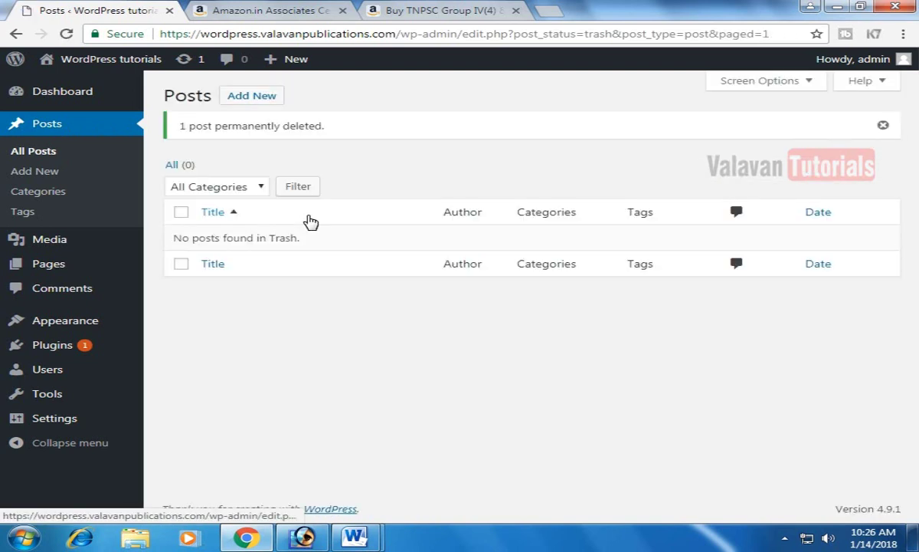
- Start a new post and look over its format, category, tag and featured image options
left_click(36, 172)
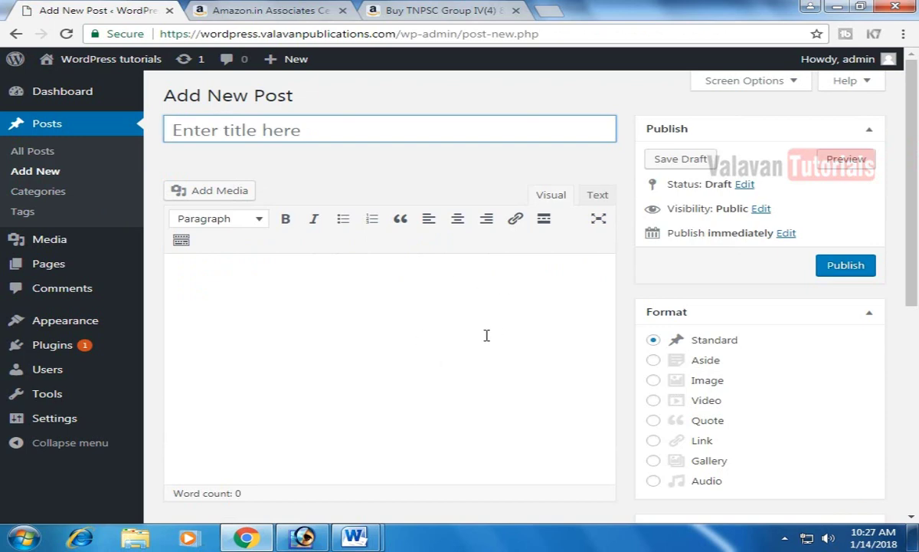
scroll(487, 335, "down", 5)
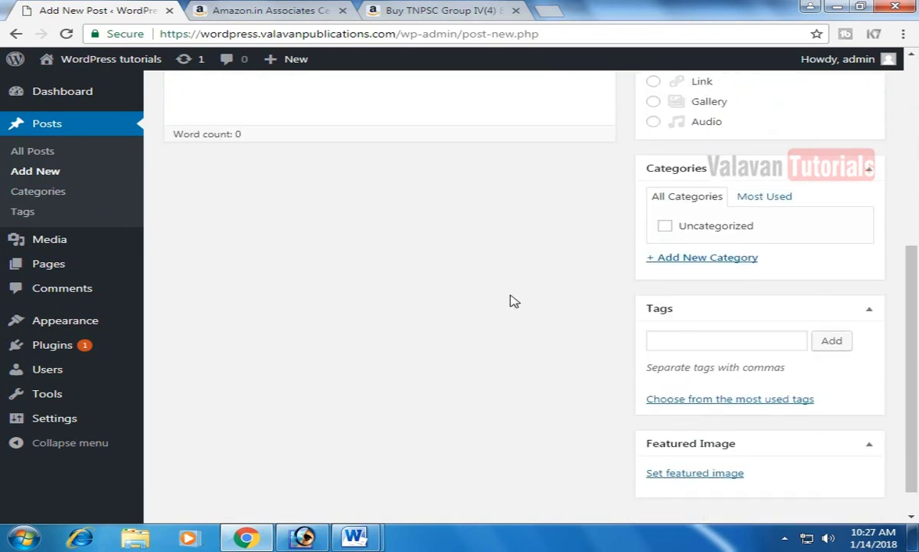
scroll(490, 376, "down", 1)
scroll(412, 222, "up", 5)
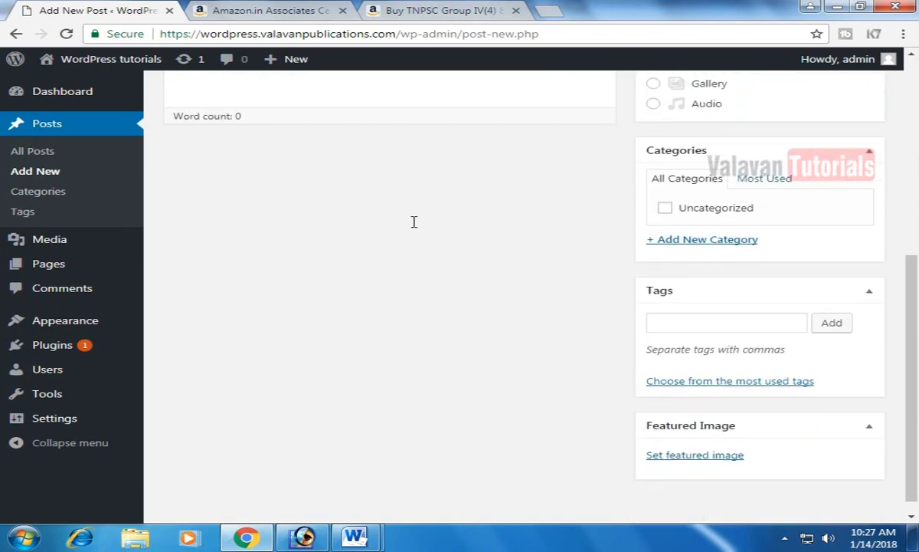
- Switch to the Amazon book page and save the cover image to the Desktop as "group iv book sakthi publications"
left_click(483, 12)
scroll(498, 153, "up", 3)
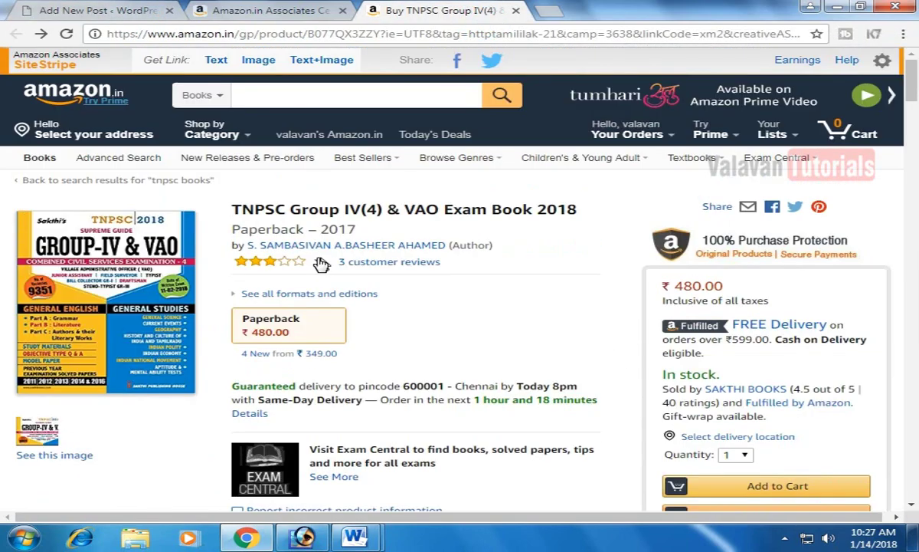
right_click(132, 255)
left_click(183, 280)
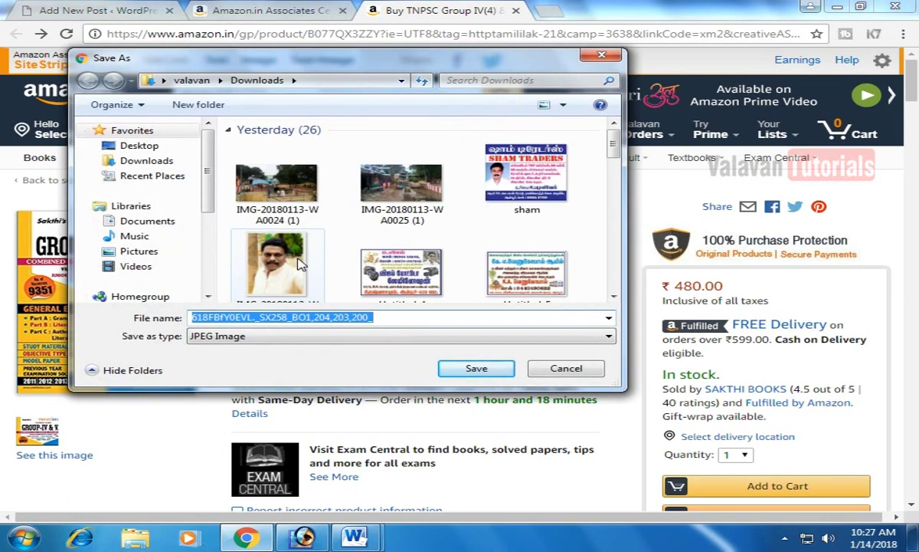
type("group iv book sakthi publications")
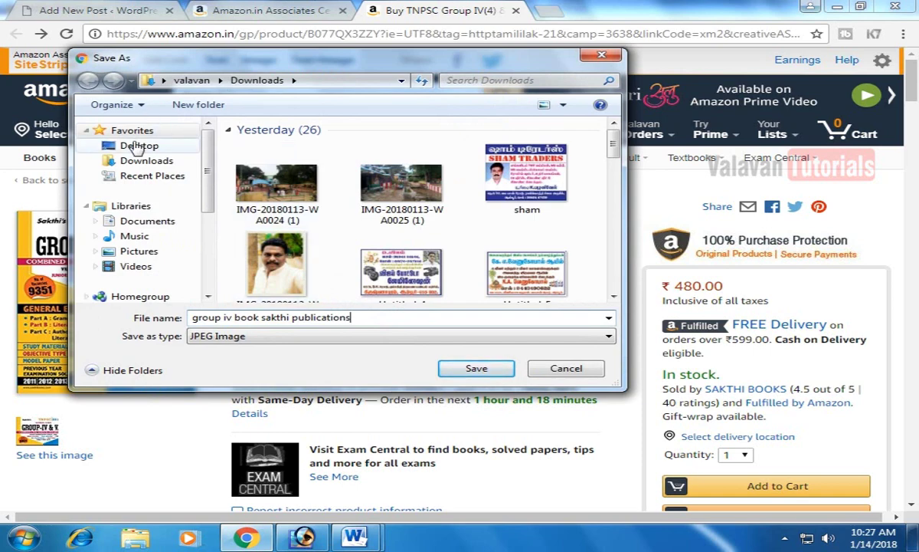
left_click(139, 145)
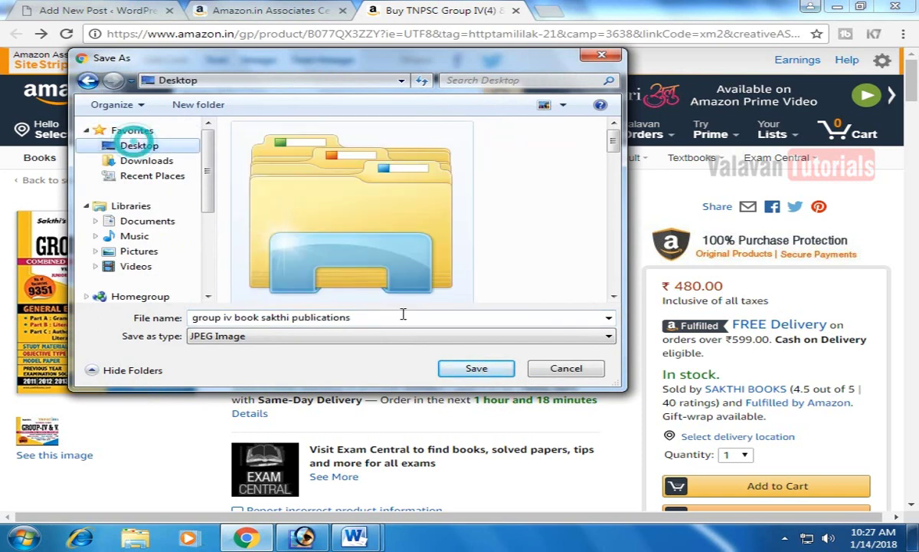
left_click(459, 370)
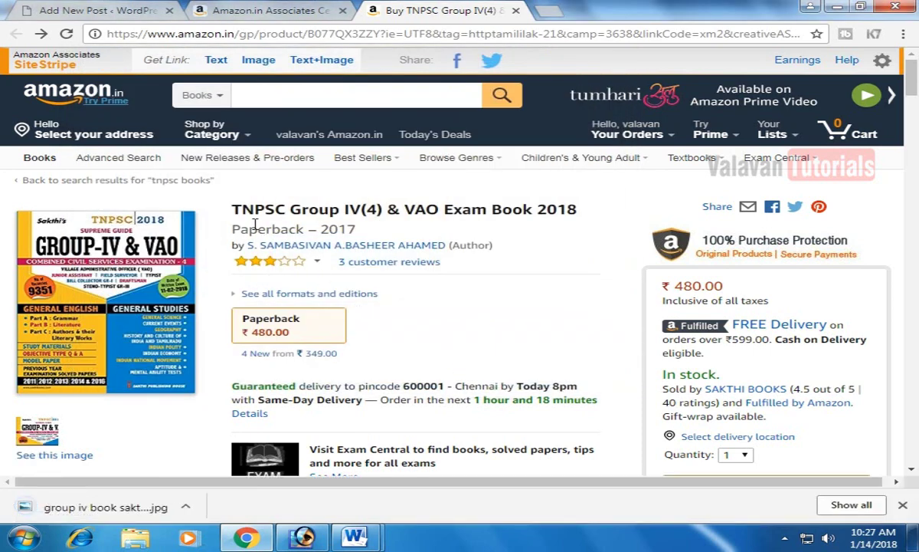
- Copy the book title "TNPSC Group IV(4) & VAO Exam Book 2018" from the Amazon page into the new WordPress post's title
left_click_drag(230, 209, 590, 221)
key("ctrl+c")
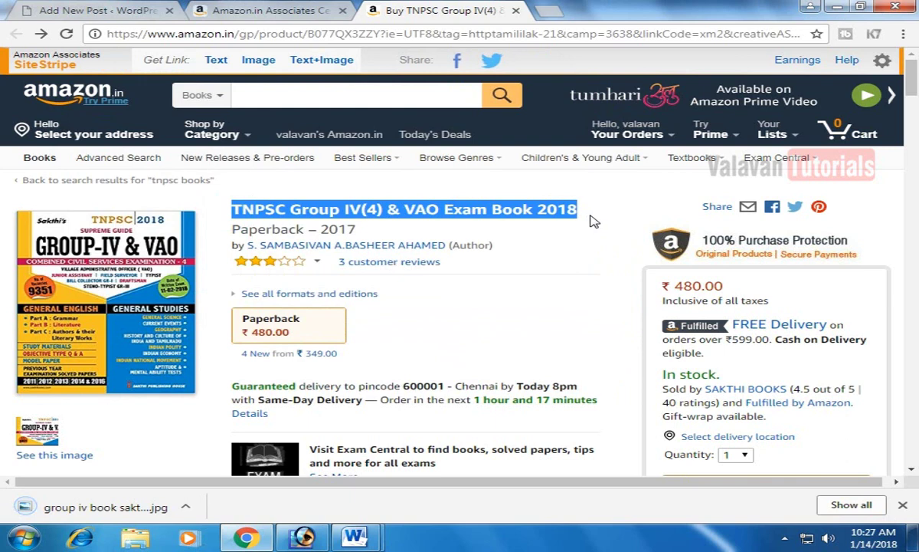
left_click(100, 11)
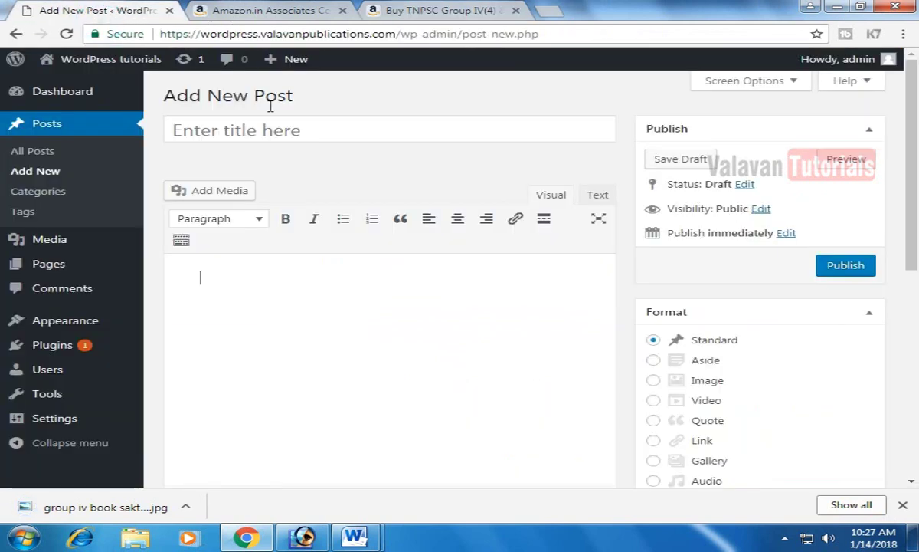
left_click(259, 130)
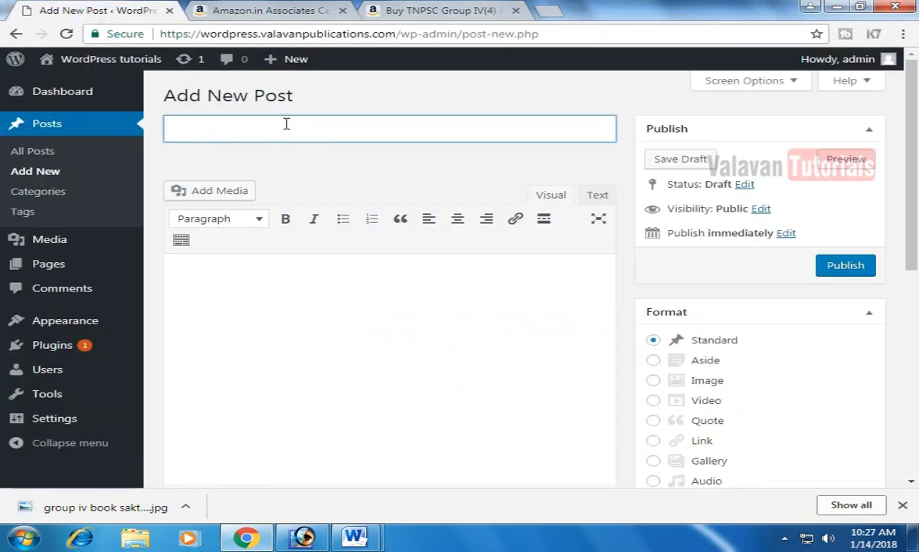
key("ctrl+v")
left_click(424, 335)
- Add a new category named "Group 4" with no parent category to the post
scroll(768, 315, "down", 4)
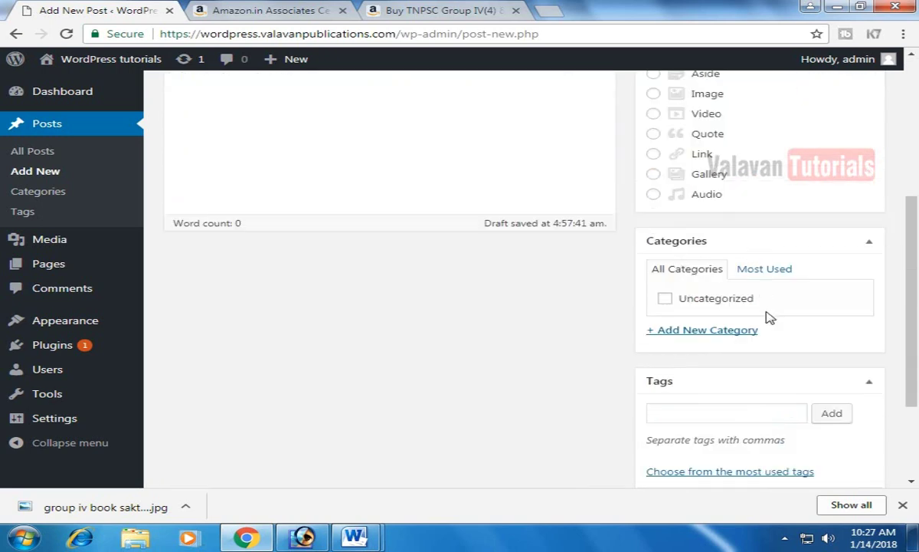
left_click(704, 331)
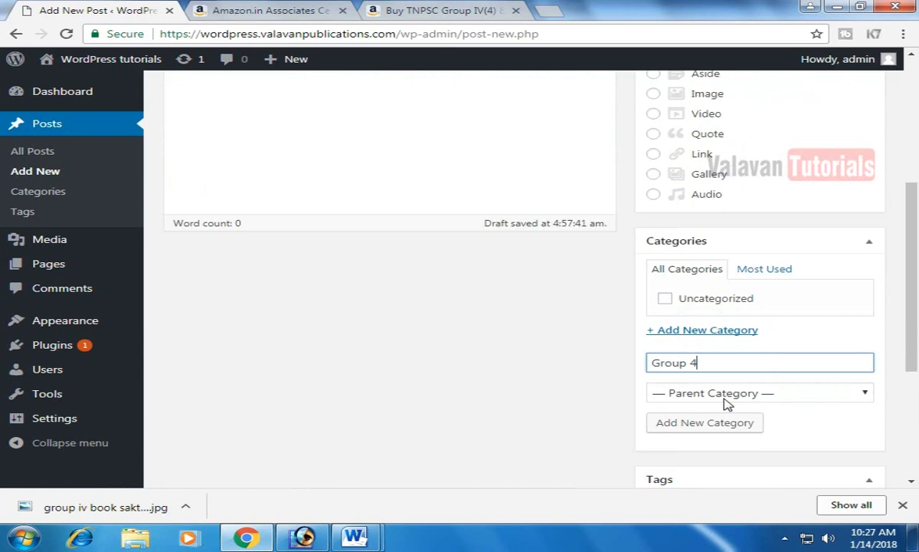
left_click(726, 401)
left_click(728, 407)
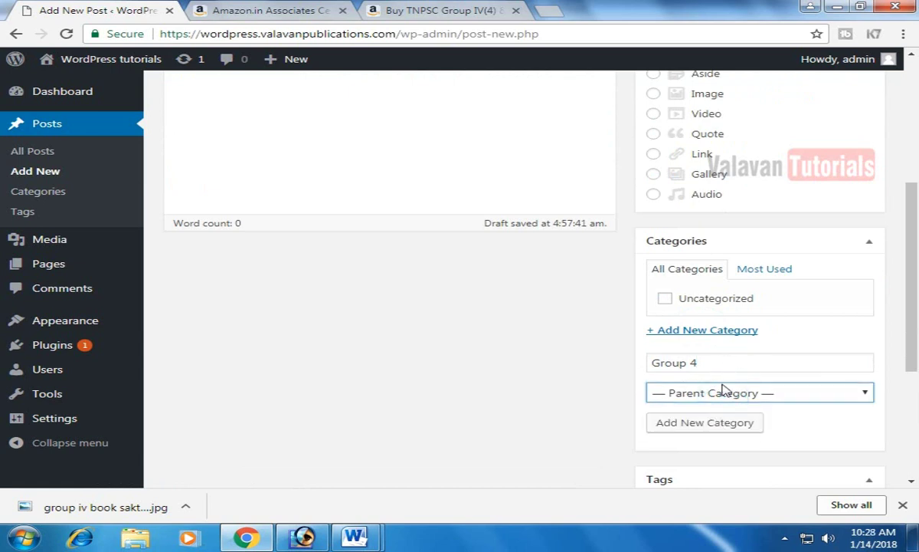
left_click(717, 427)
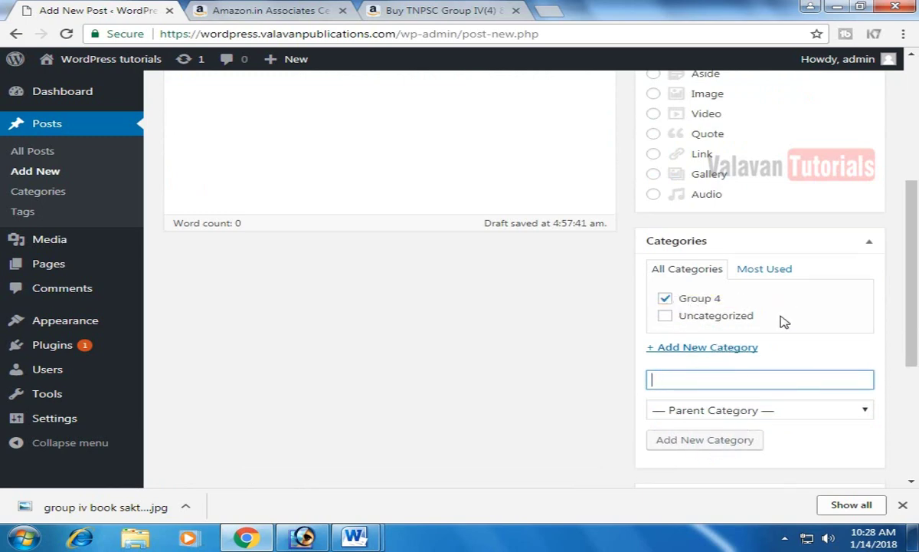
- Upload the cover image "group iv book sakthi publications" from the Desktop and set it as the post's featured image
scroll(782, 320, "down", 3)
scroll(793, 394, "down", 1)
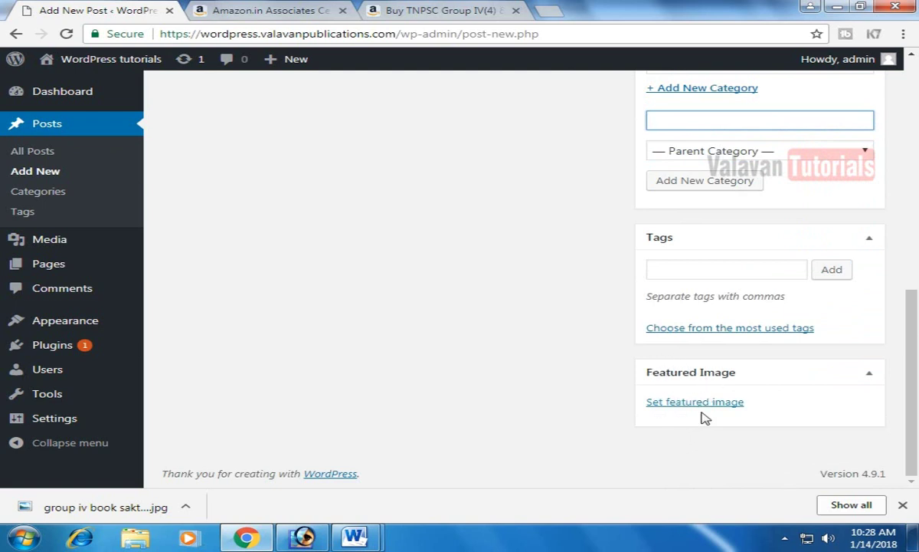
left_click(695, 403)
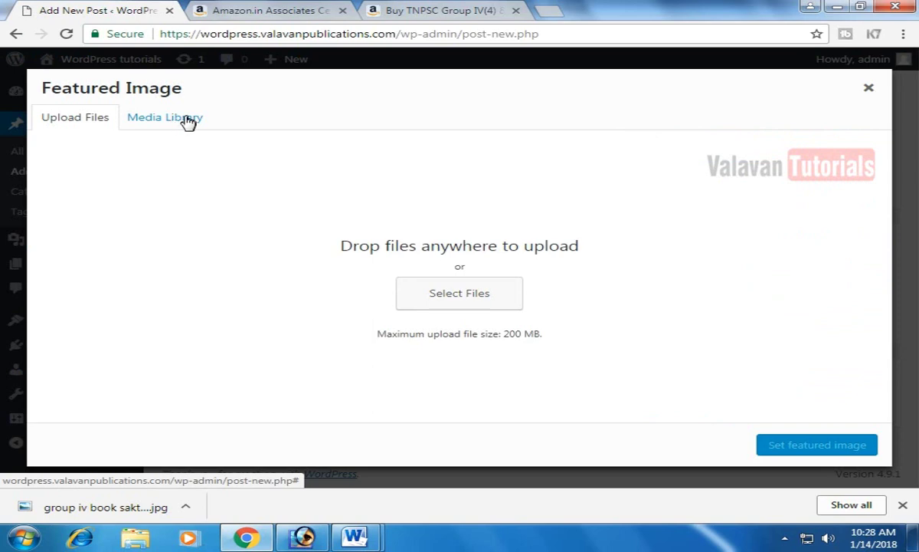
left_click(442, 292)
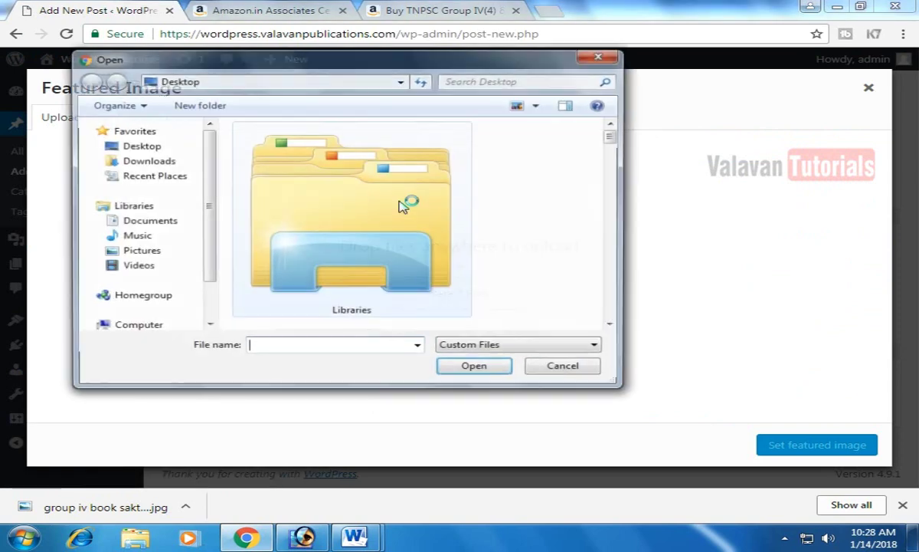
left_click(138, 145)
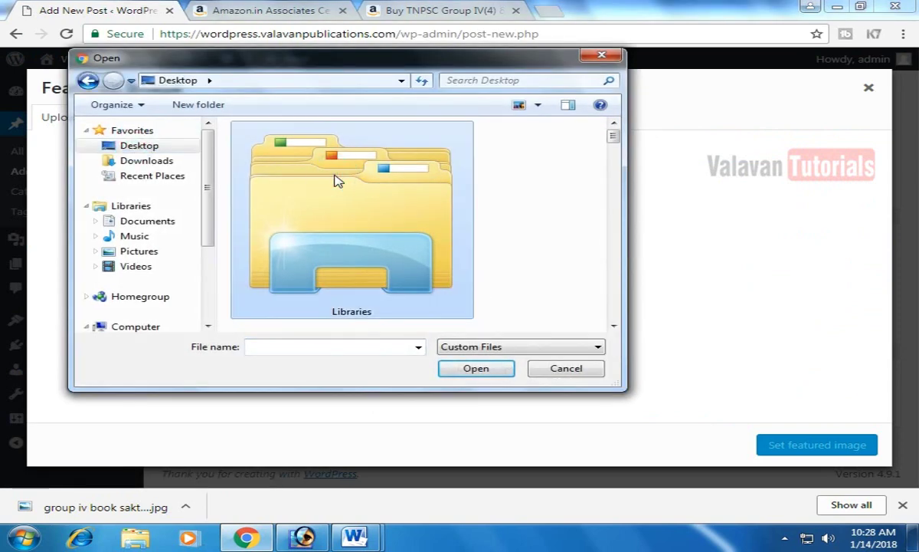
left_click(335, 181)
left_click(474, 369)
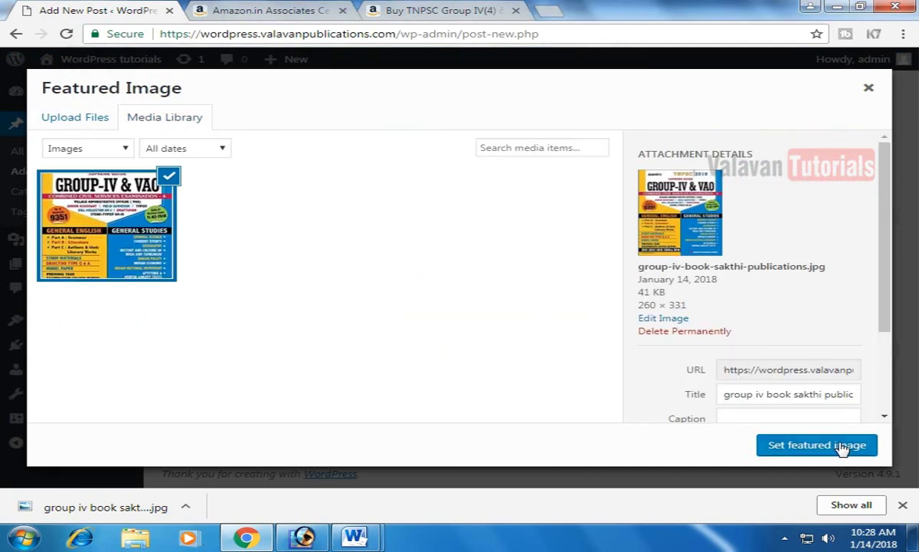
left_click(842, 446)
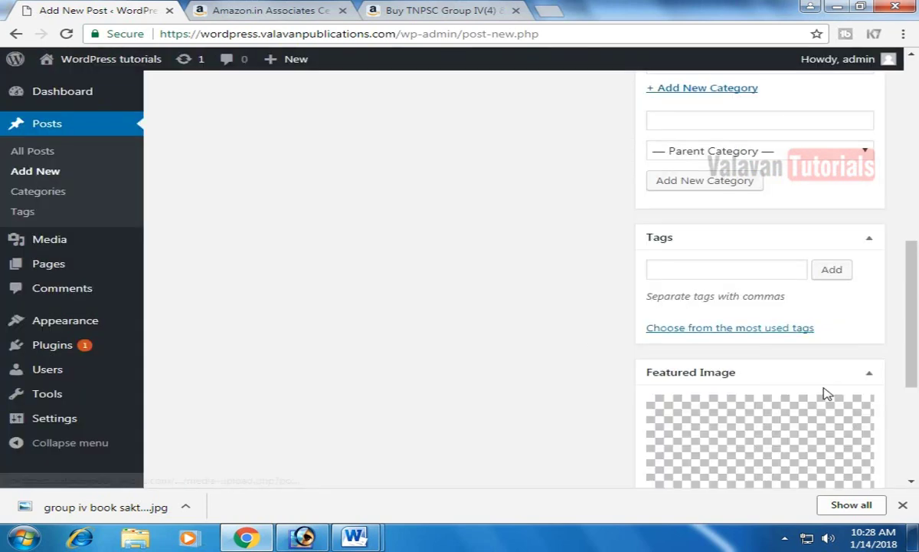
scroll(820, 379, "down", 3)
- Copy the author line beneath the book title on the Amazon page into the body of the WordPress post
scroll(322, 285, "up", 7)
scroll(322, 286, "up", 3)
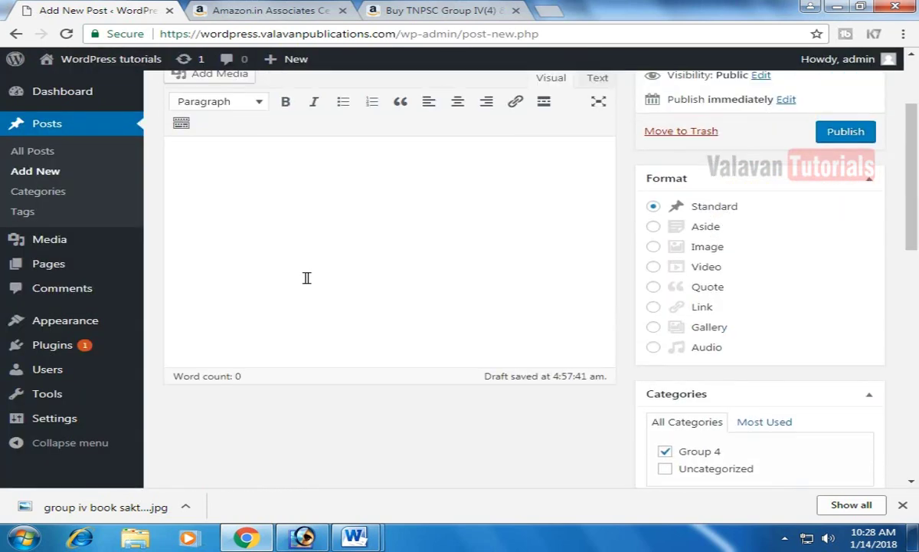
left_click(238, 206)
scroll(356, 202, "up", 3)
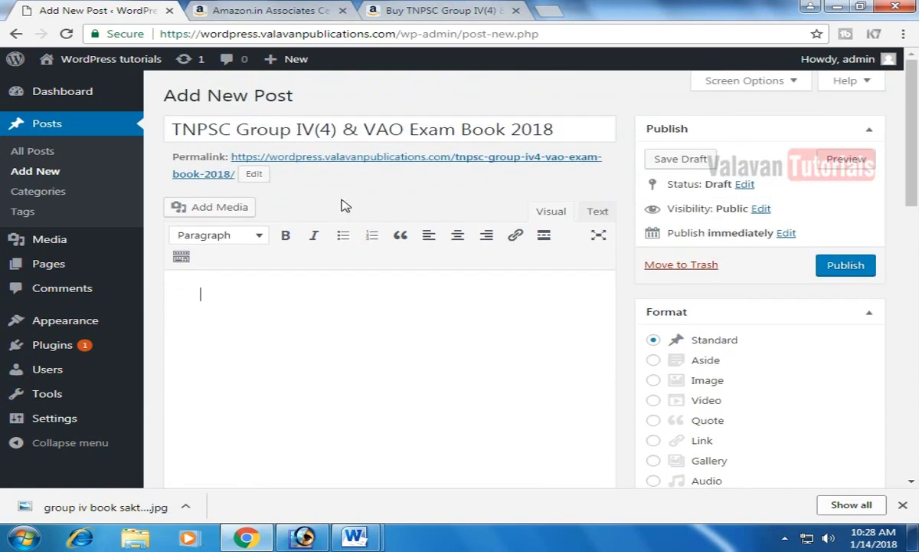
left_click(429, 11)
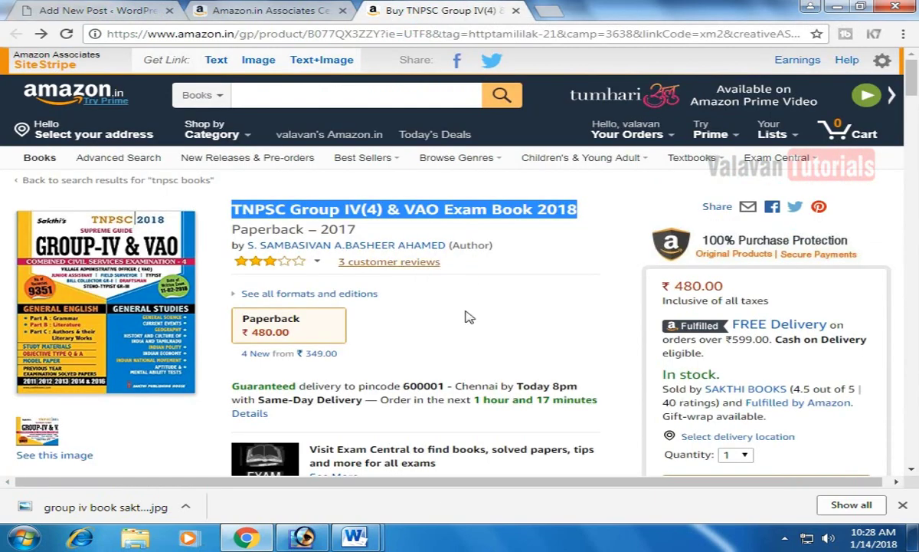
scroll(444, 304, "down", 1)
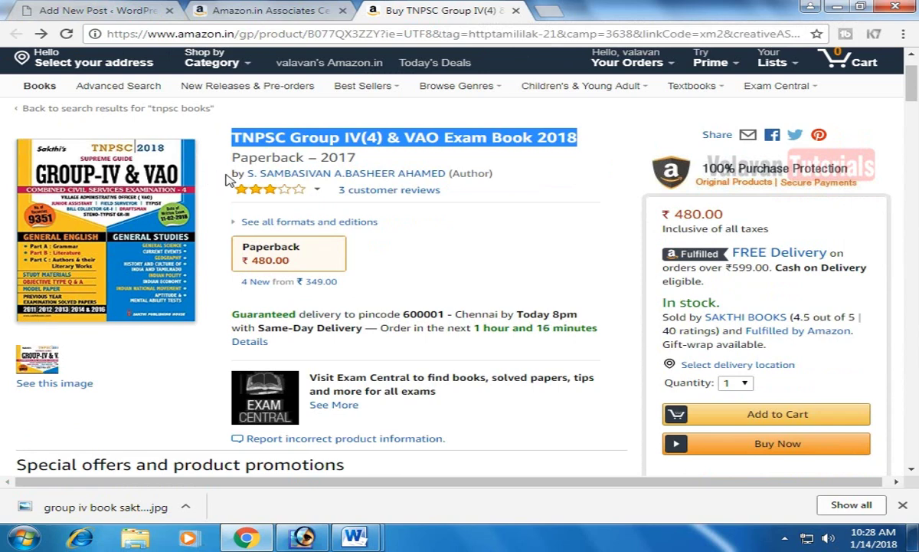
left_click_drag(228, 179, 498, 181)
key("ctrl+c")
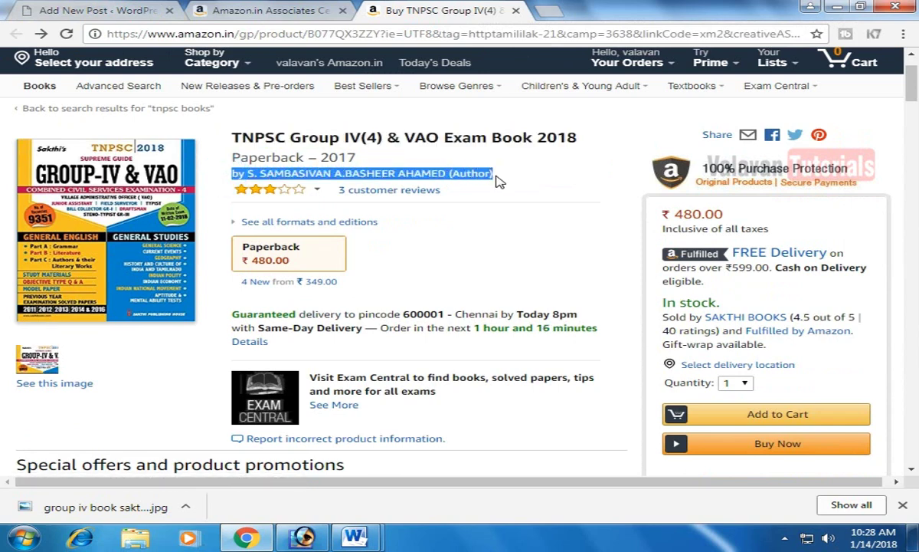
left_click(74, 9)
key("ctrl+v")
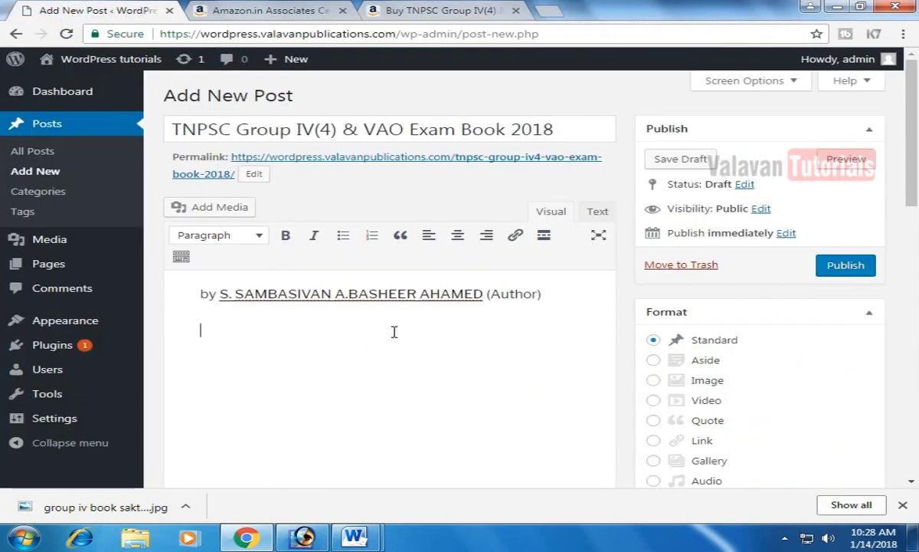
- Copy the Product description section, including its heading, from the Amazon page into the post below the author line
left_click(433, 10)
scroll(459, 298, "down", 5)
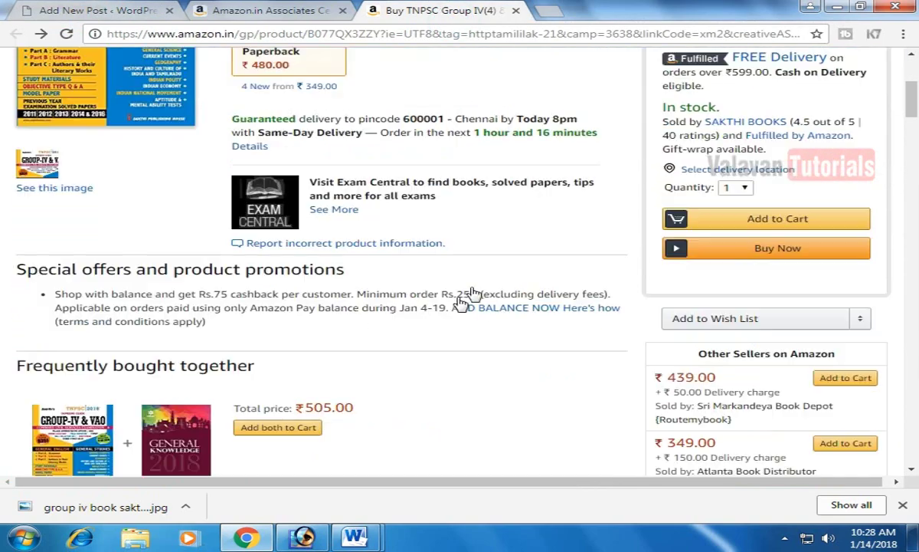
scroll(453, 305, "down", 8)
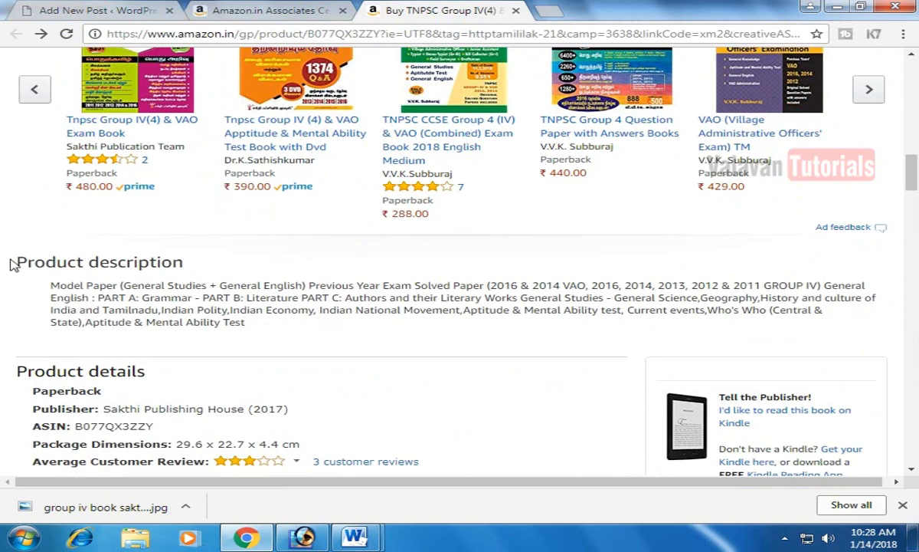
left_click_drag(16, 261, 268, 329)
key("ctrl+c")
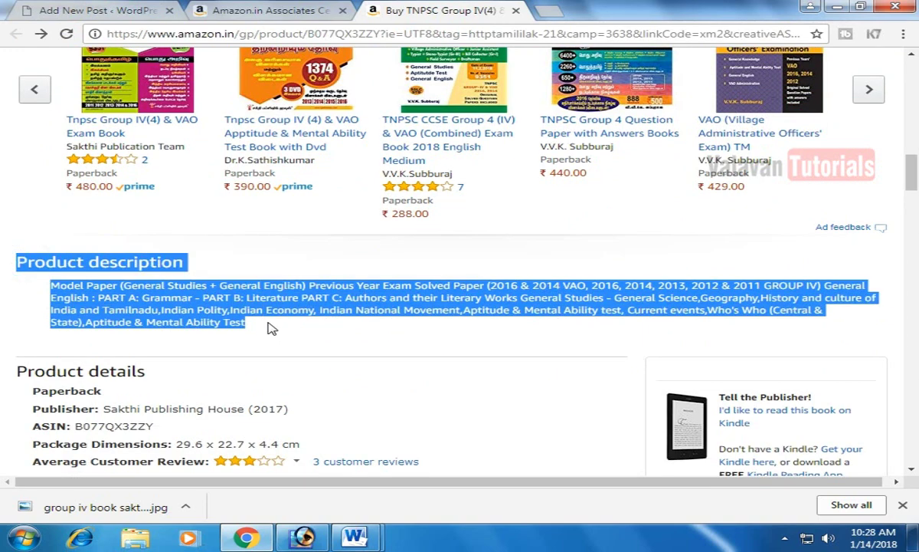
left_click(118, 12)
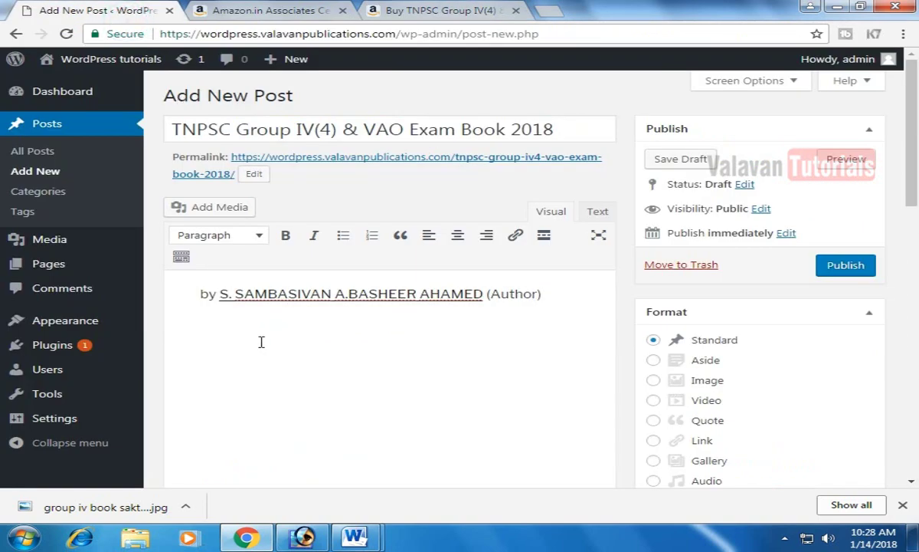
key("ctrl+v")
- Copy the Product details from the heading through Package Dimensions on the Amazon page into the post below the description
left_click(384, 11)
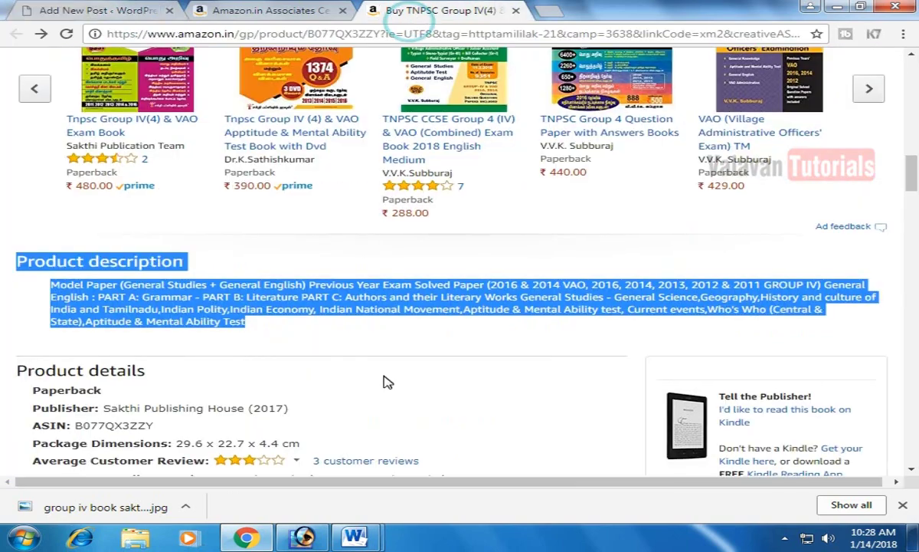
scroll(384, 382, "down", 3)
left_click_drag(17, 158, 301, 229)
key("ctrl+c")
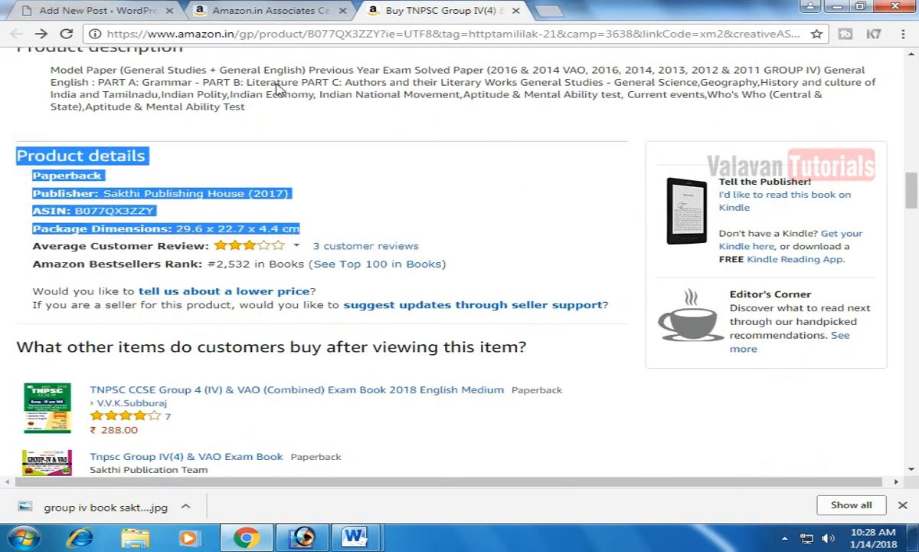
left_click(154, 14)
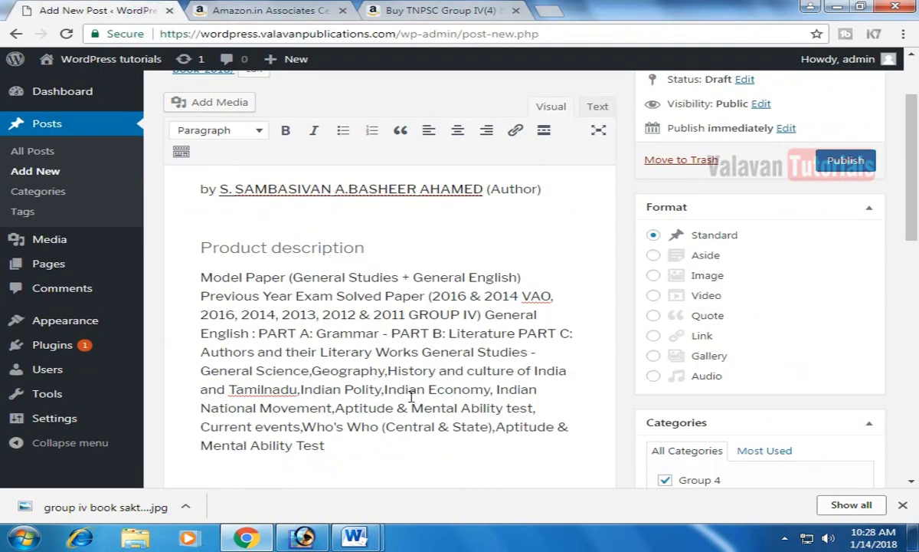
key("Return")
key("ctrl+v")
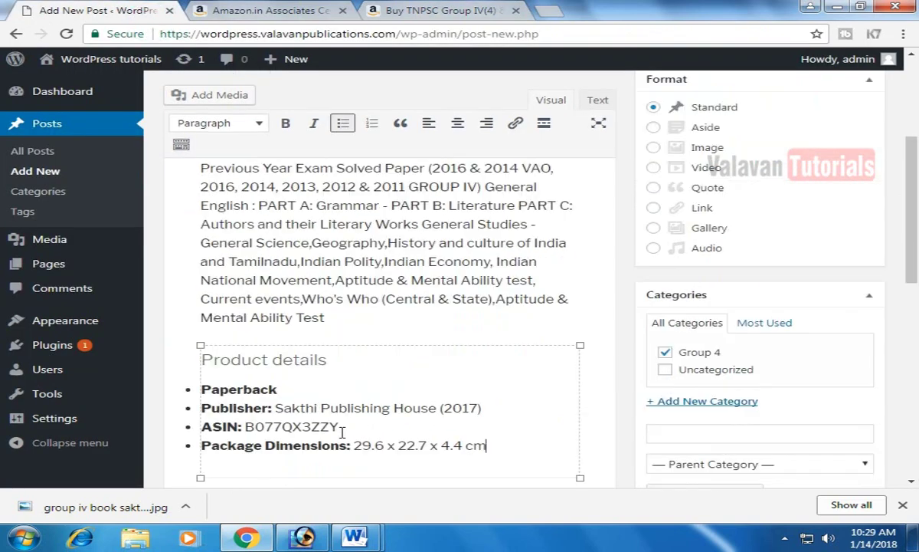
- Look over the pasted description and details in the post and show the editor's additional row of formatting tools
left_click(345, 304)
scroll(353, 303, "down", 2)
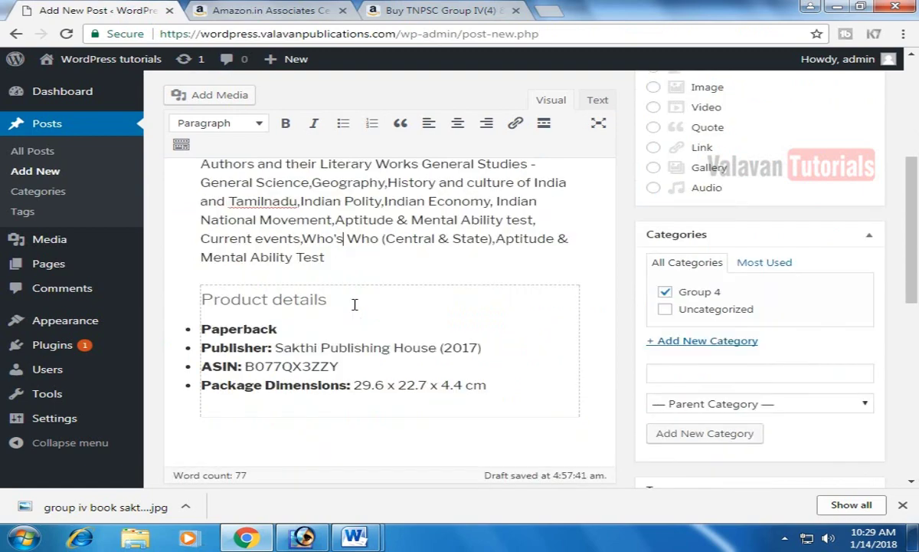
scroll(355, 299, "up", 1)
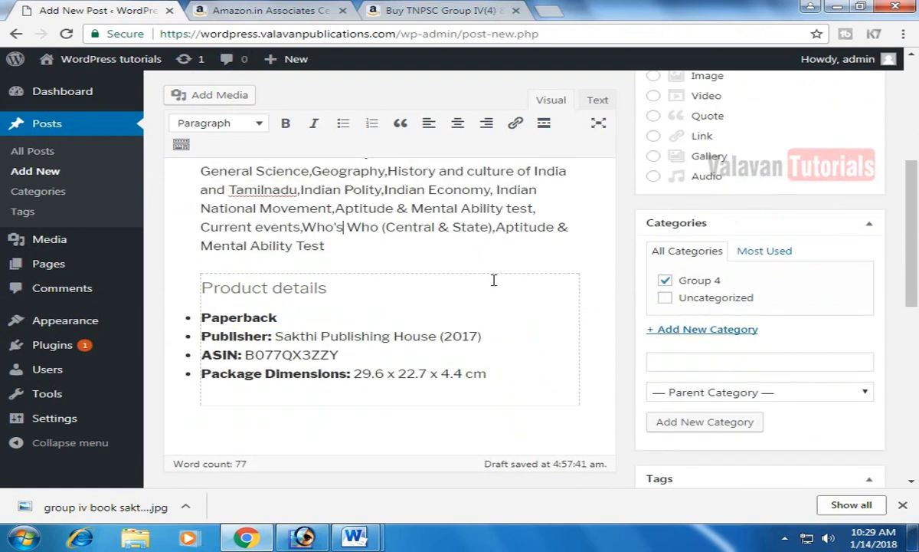
scroll(444, 295, "up", 2)
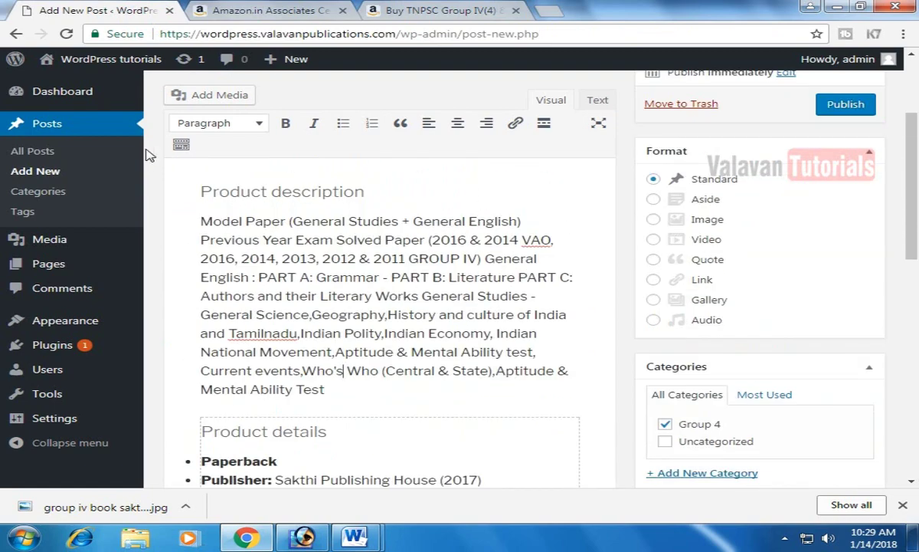
left_click(181, 144)
scroll(447, 355, "down", 1)
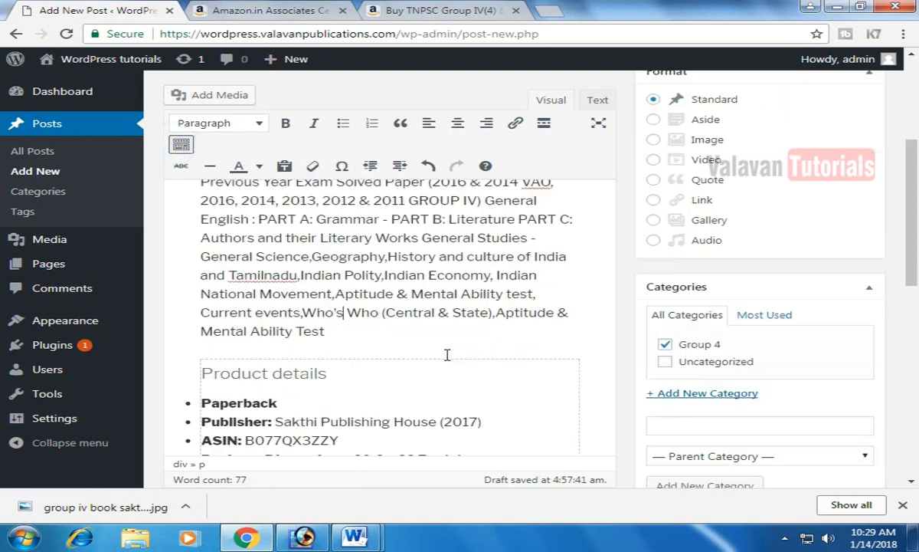
scroll(448, 354, "down", 1)
scroll(395, 252, "up", 10)
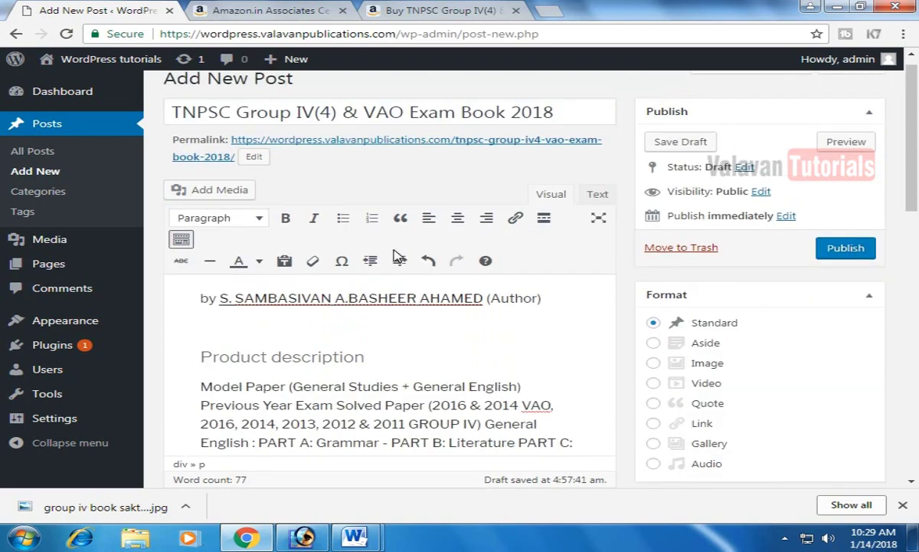
- Remove the Amazon hyperlink from the author names in the first line of the post
left_click(304, 372)
key("Up")
key("Up")
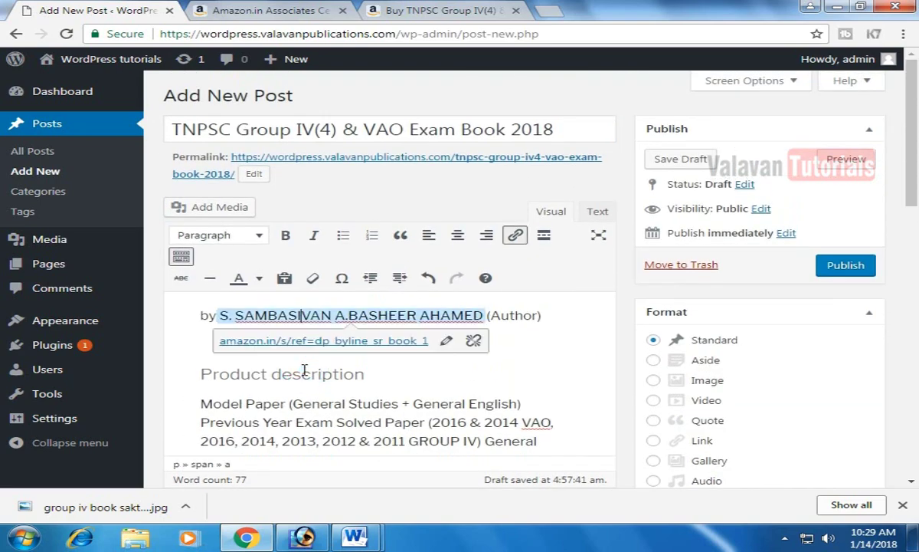
left_click(474, 342)
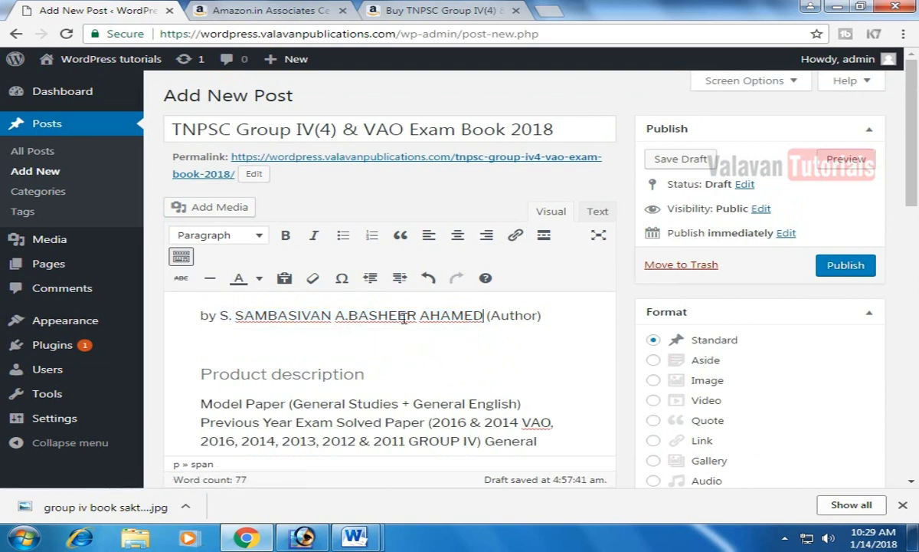
- Add an empty line above the author line and insert the book cover from the media library there
left_click(215, 315)
key("Return")
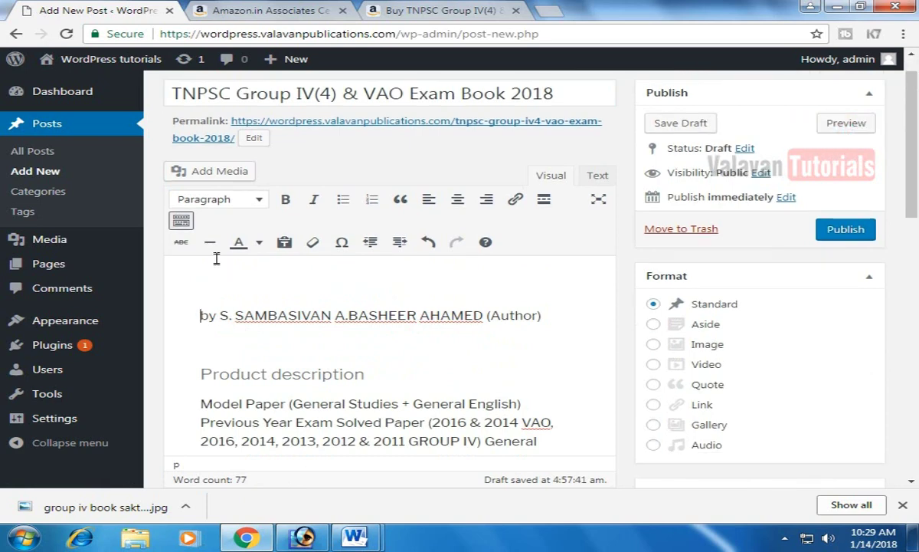
left_click(220, 182)
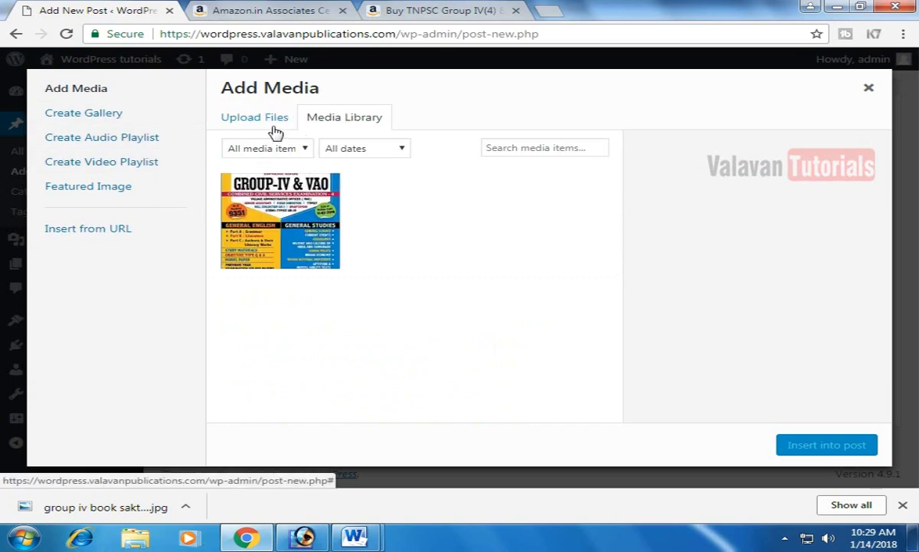
left_click(288, 217)
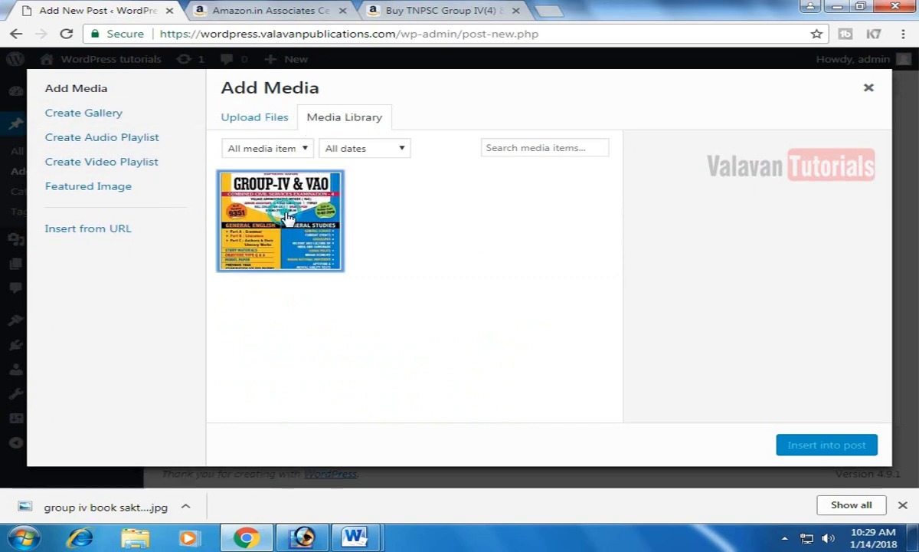
left_click(811, 445)
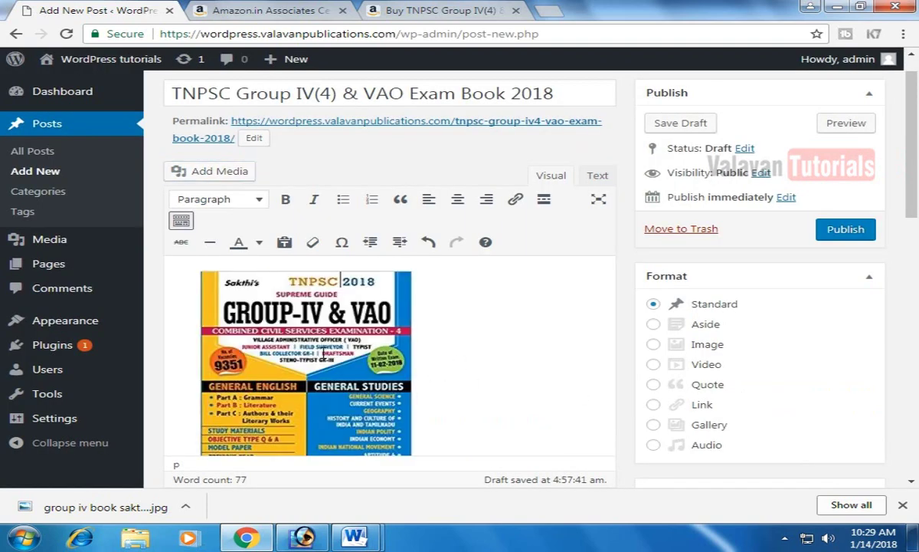
- Align the book cover in the post body left so the author line wraps beside it
left_click(323, 354)
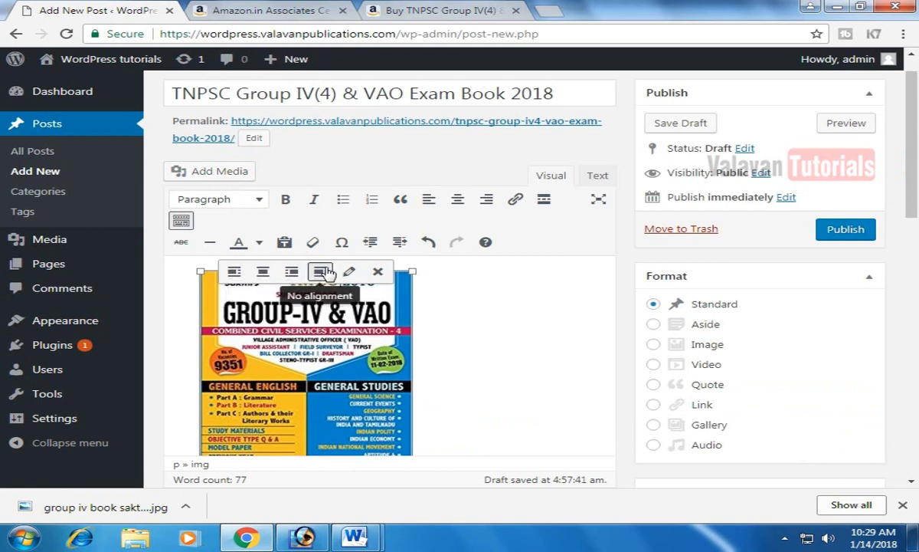
left_click(235, 272)
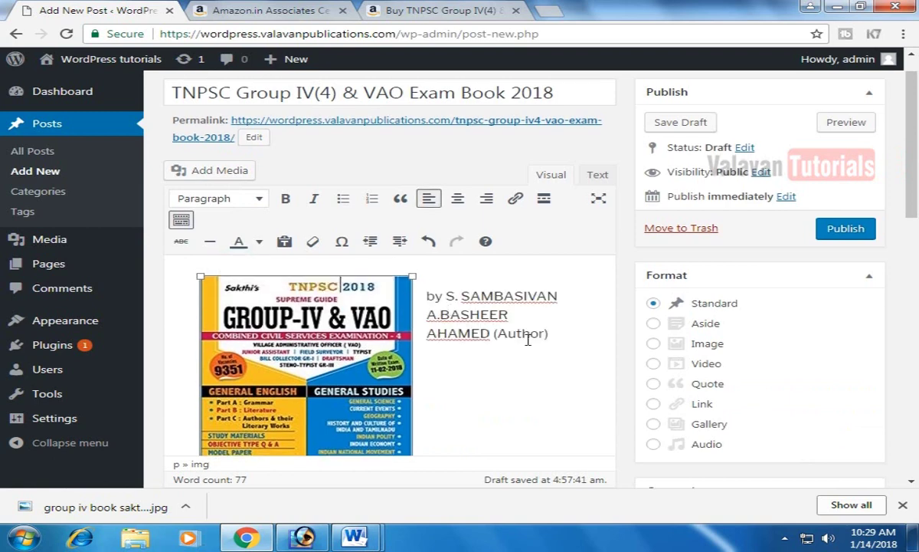
scroll(529, 338, "down", 1)
scroll(528, 339, "down", 1)
scroll(528, 337, "up", 3)
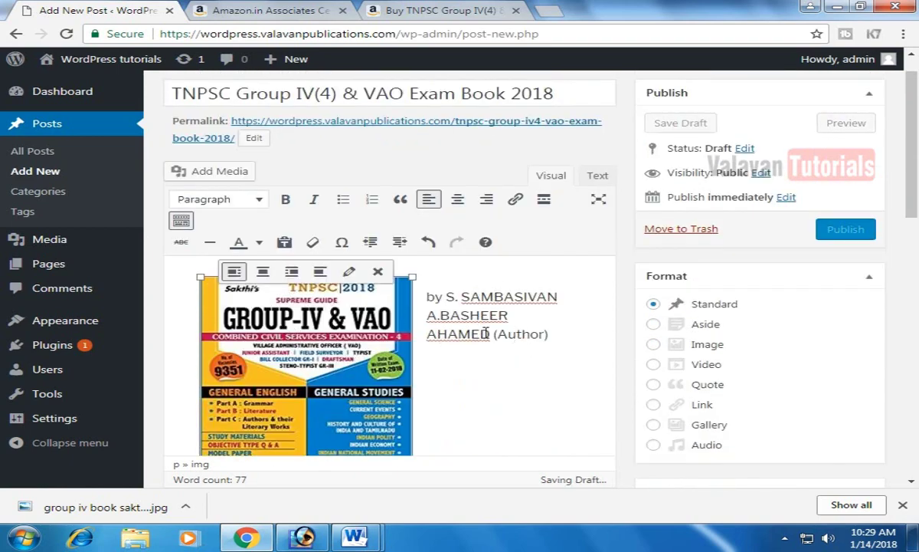
- Look over the post body from the cover through the Product description to the end of the Product details
scroll(468, 333, "down", 2)
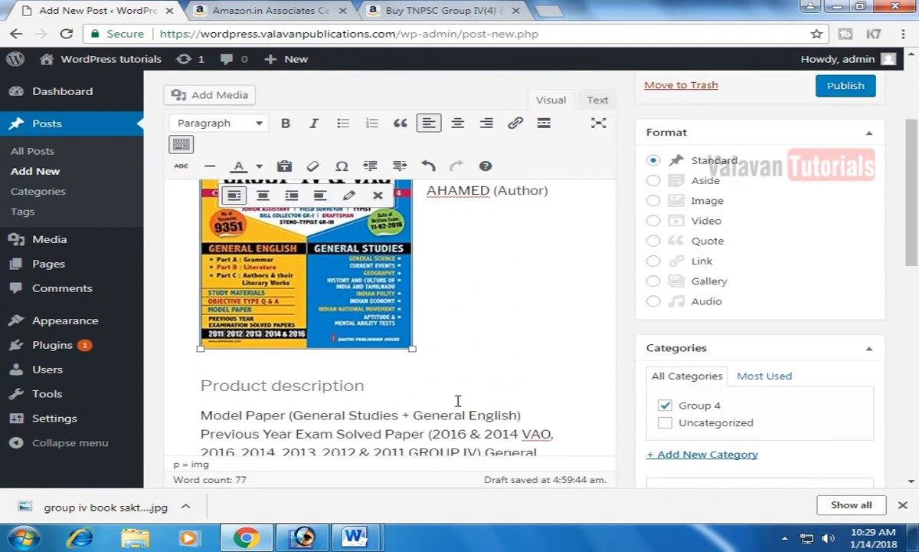
left_click(457, 401)
left_click(306, 385)
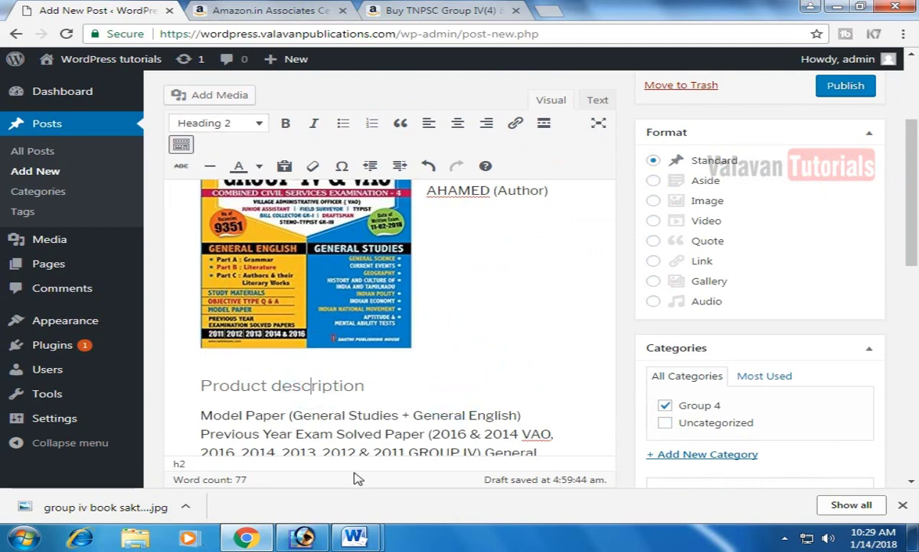
left_click(377, 436)
scroll(539, 357, "down", 4)
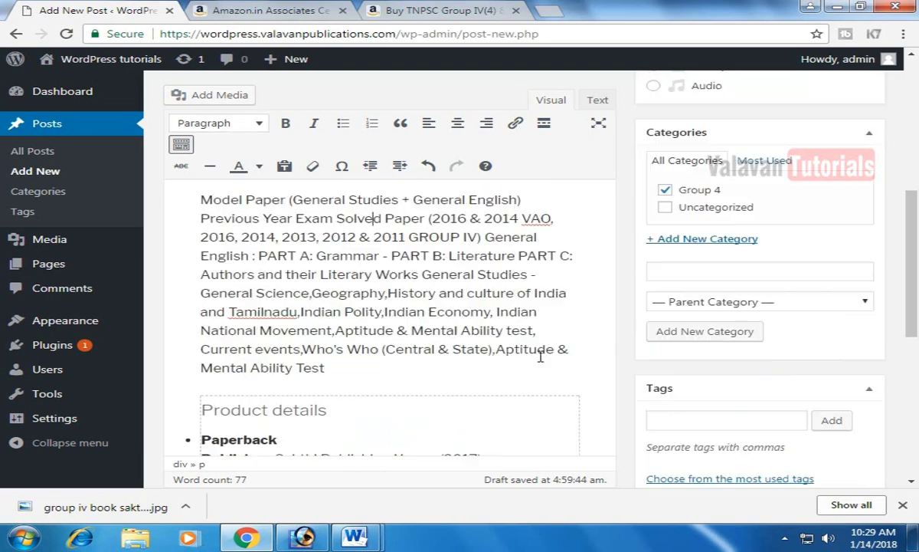
left_click(256, 368)
scroll(257, 368, "down", 4)
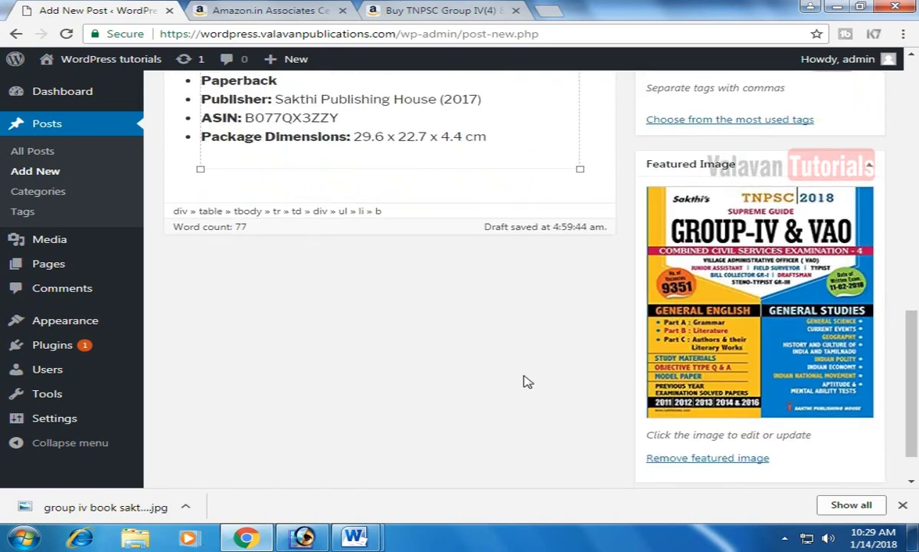
scroll(650, 314, "up", 12)
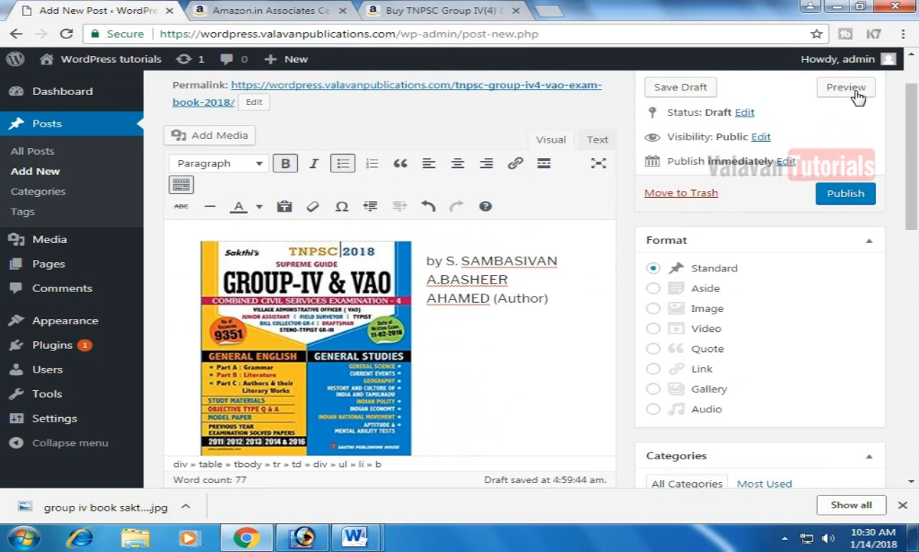
- Preview the draft post and examine its featured image, title, cover, author line and description
left_click(846, 88)
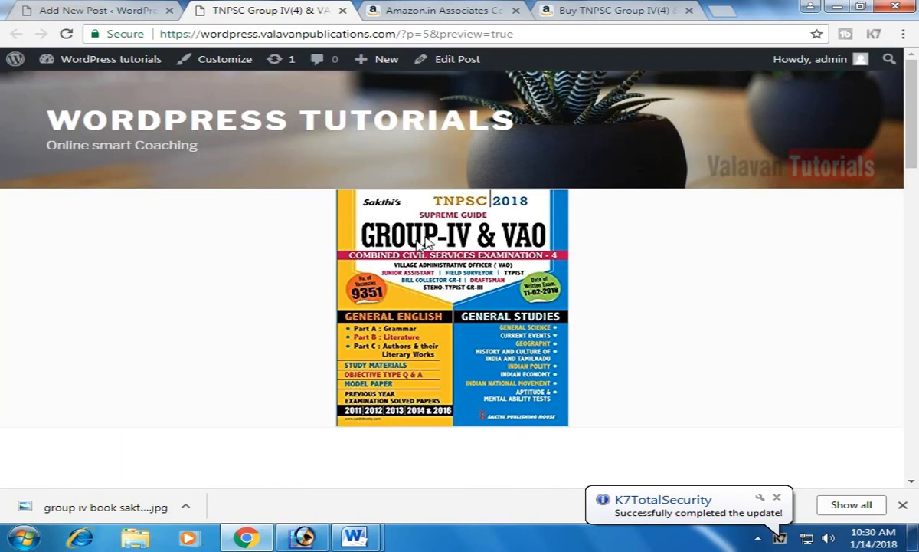
scroll(478, 253, "down", 4)
scroll(456, 246, "up", 2)
scroll(456, 247, "up", 2)
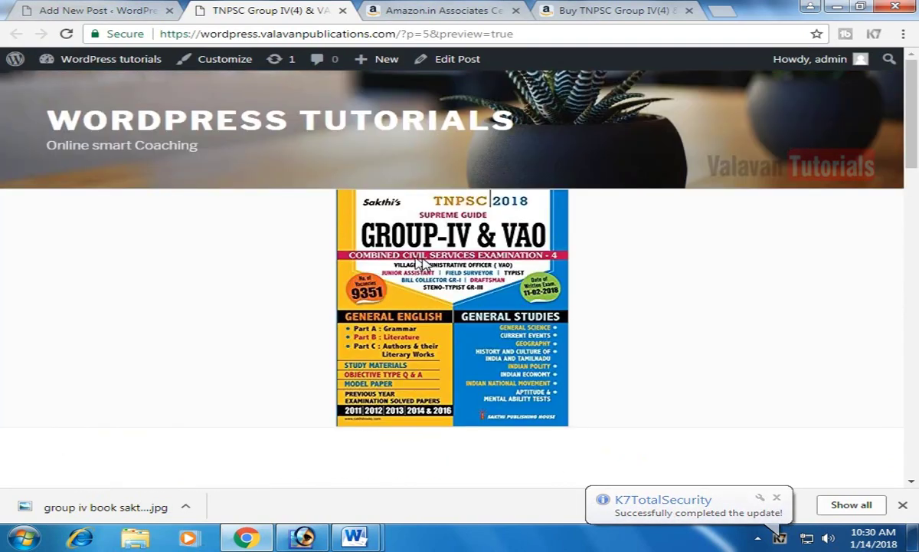
scroll(227, 338, "down", 5)
scroll(228, 337, "down", 1)
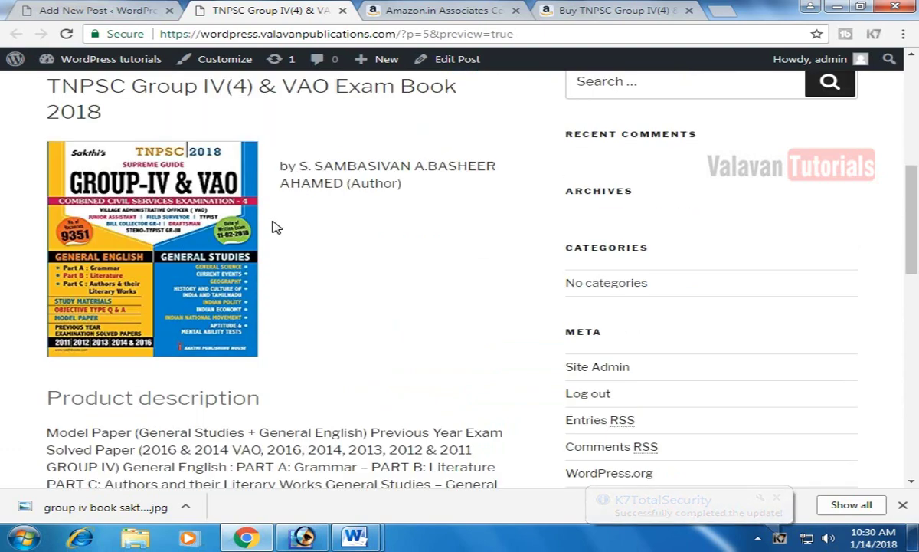
scroll(276, 227, "down", 4)
scroll(78, 117, "up", 1)
- Return to the post editor and delete the cover image and its empty line above the author line
left_click(100, 10)
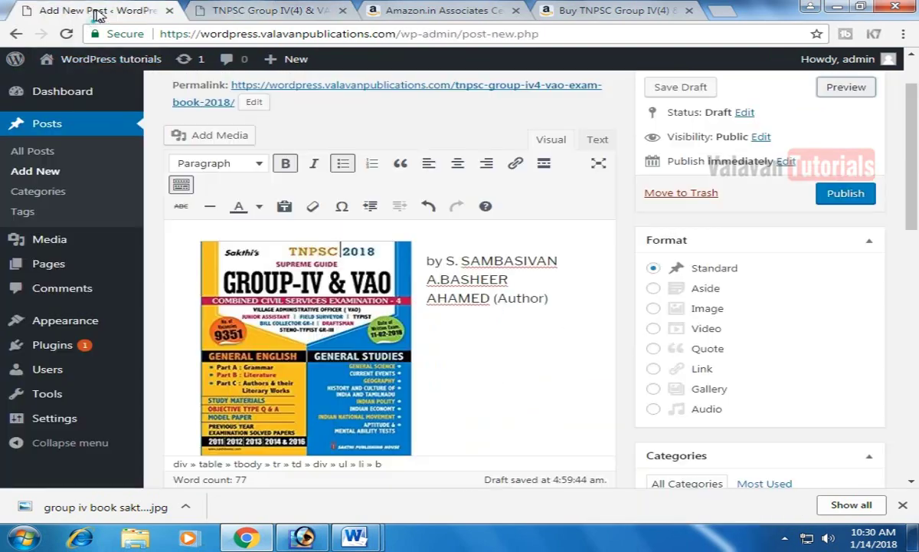
left_click(286, 305)
key("Delete")
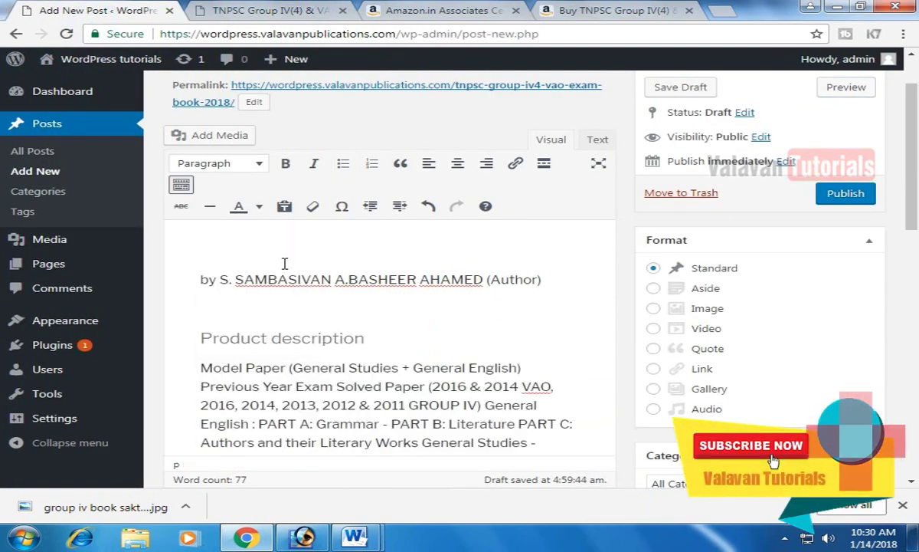
key("Delete")
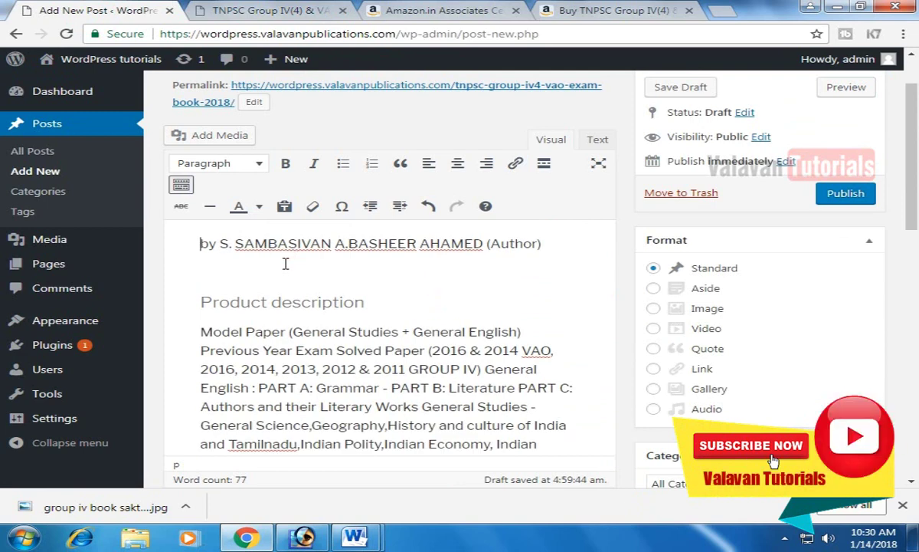
key("Down")
- Copy the post title "TNPSC Group IV(4) & VAO Exam Book 2018" into a new line above the author line
scroll(274, 269, "up", 1)
triple_click(334, 129)
key("ctrl+c")
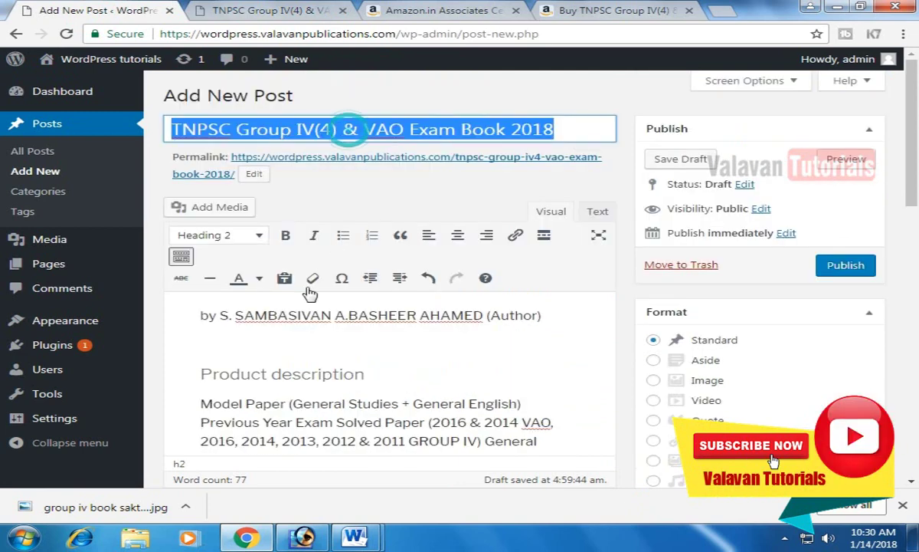
left_click(299, 316)
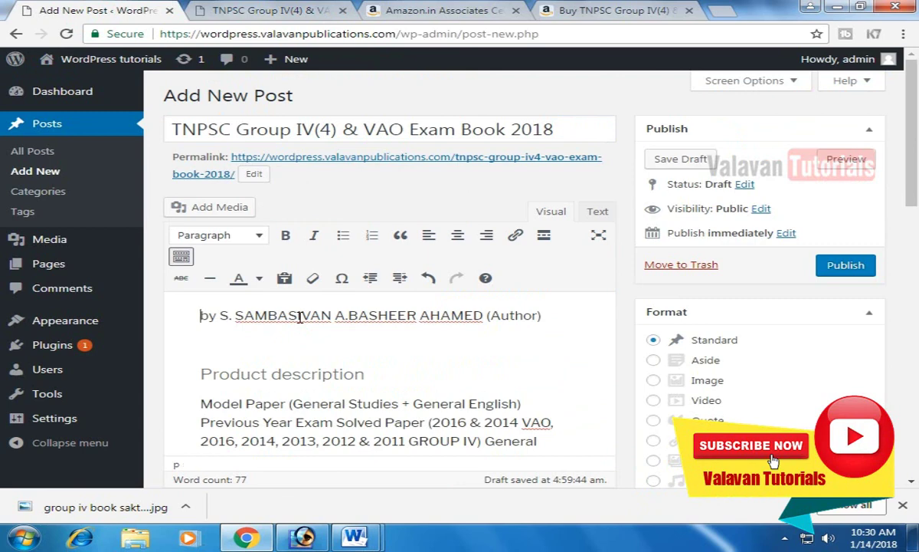
key("Return")
key("Up")
key("ctrl+v")
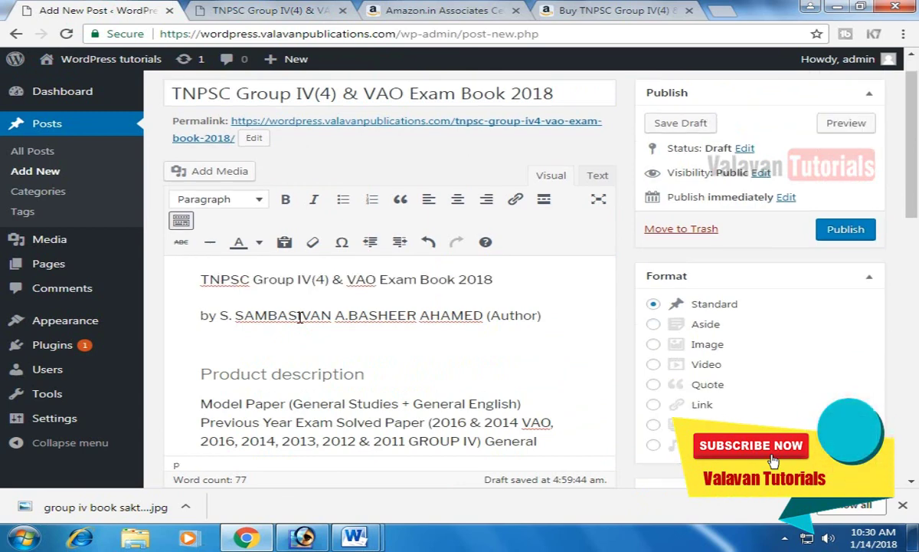
- Try Heading 1 on the title line in the post body, then format it as Heading 2
left_click(256, 199)
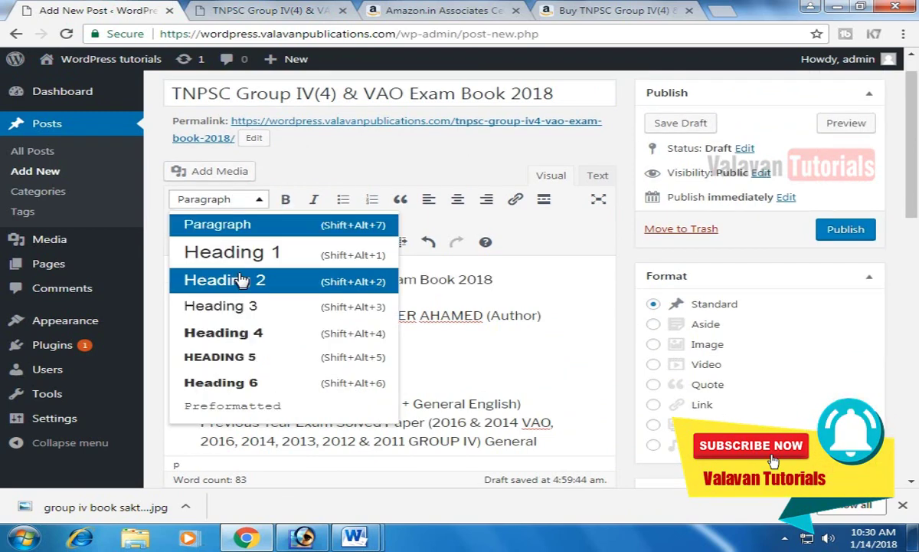
left_click(256, 258)
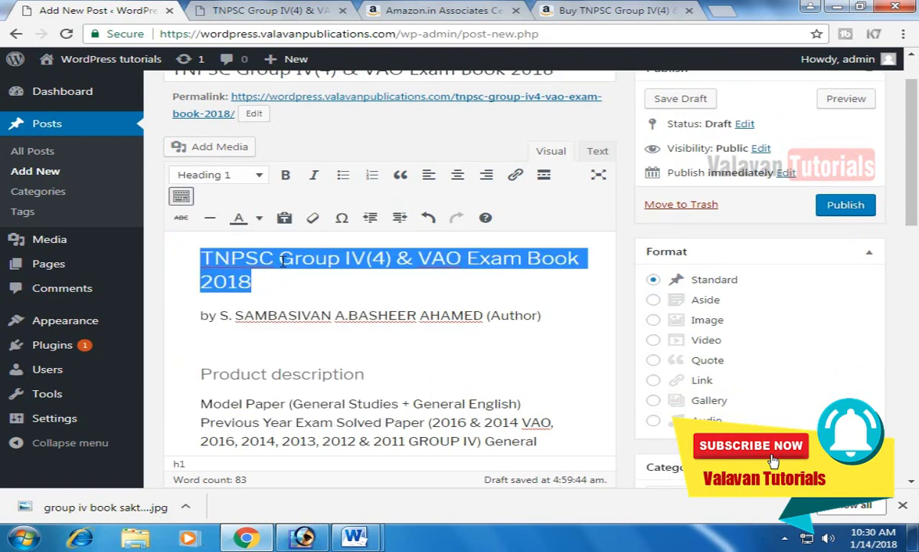
left_click(226, 175)
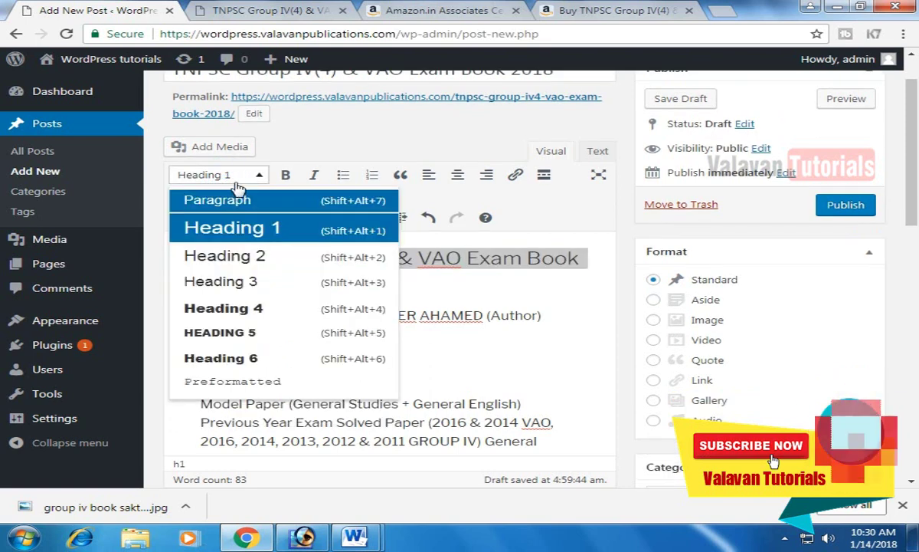
left_click(239, 258)
left_click(288, 279)
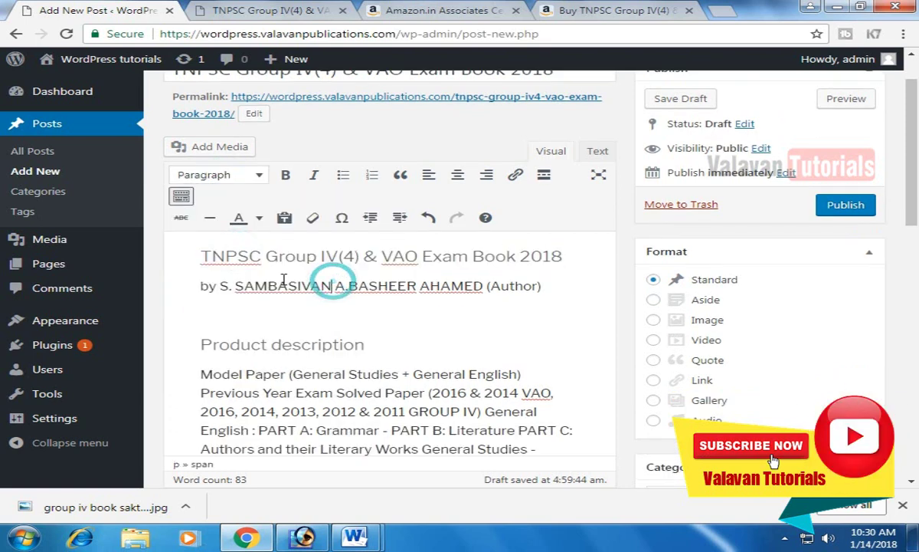
- Check the post content down to the Product details, publish the post and close its preview
left_click(274, 344)
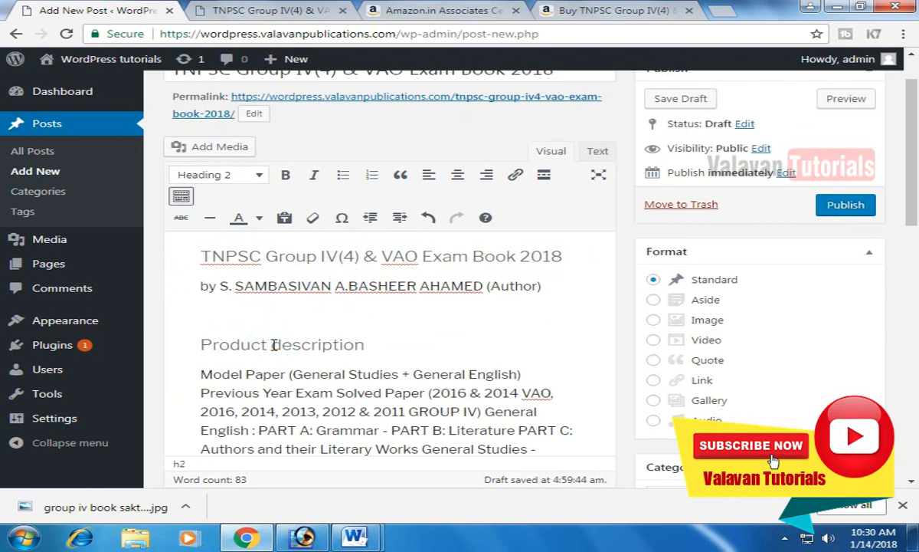
key("Up")
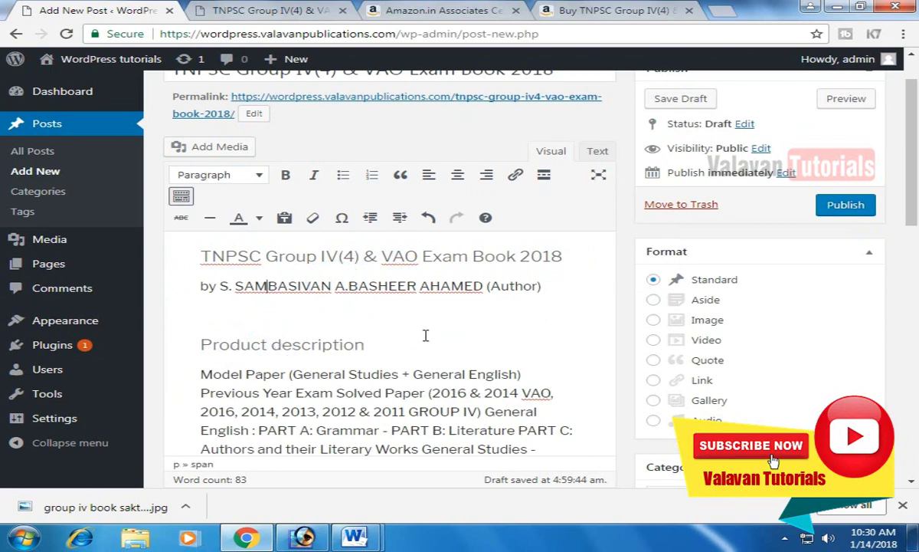
scroll(425, 335, "down", 4)
scroll(766, 341, "down", 4)
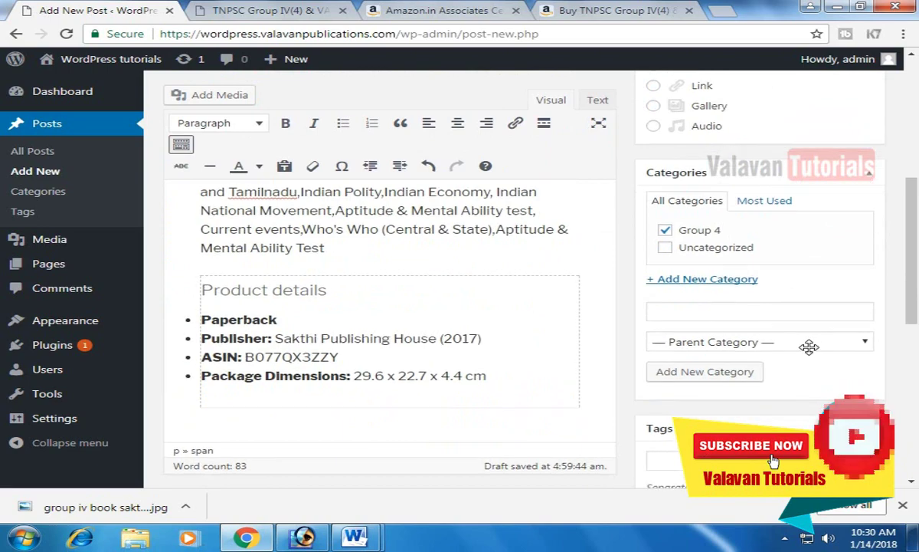
scroll(780, 353, "up", 10)
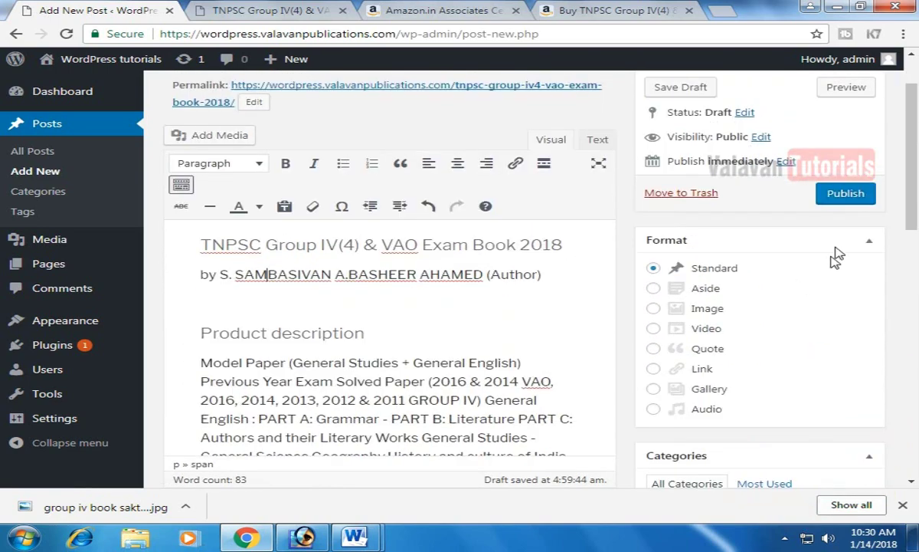
left_click(849, 194)
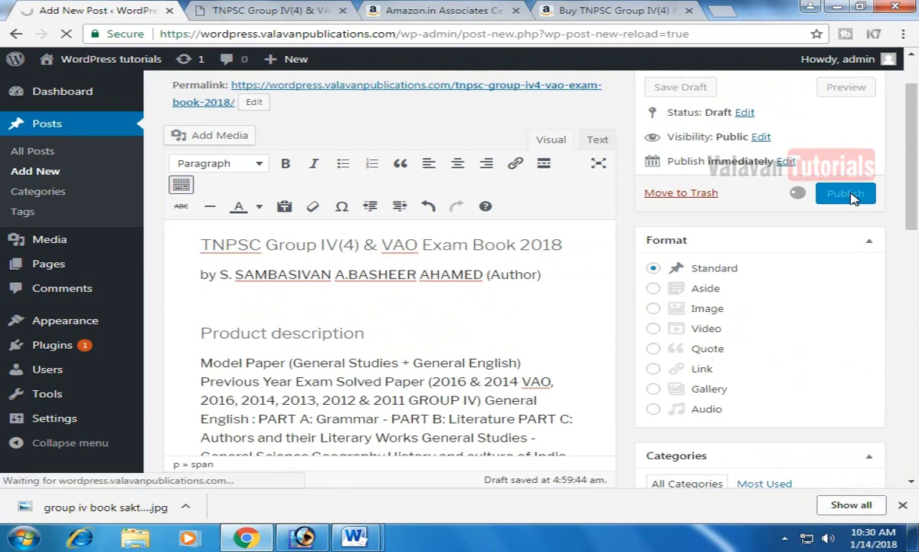
left_click(343, 9)
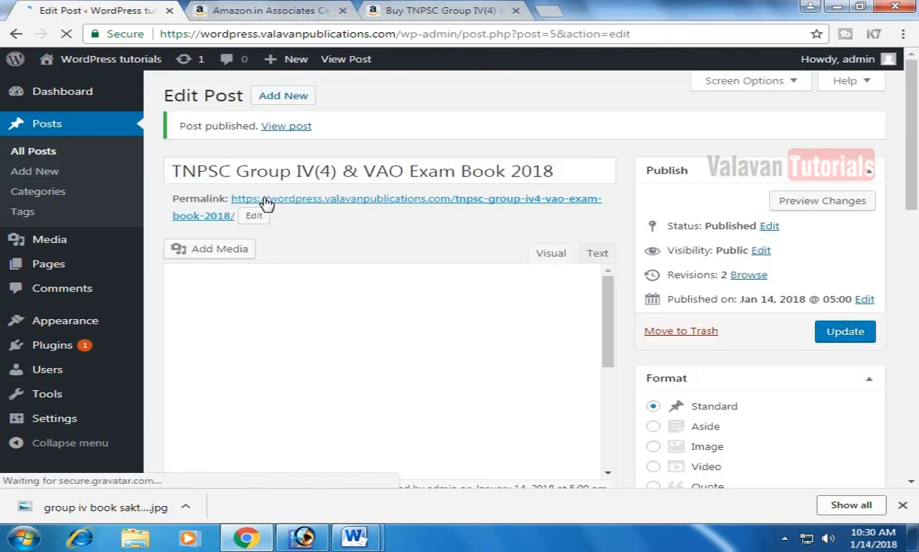
- Open the published post in an incognito window and examine it from the featured image through the Product details
left_click(297, 132)
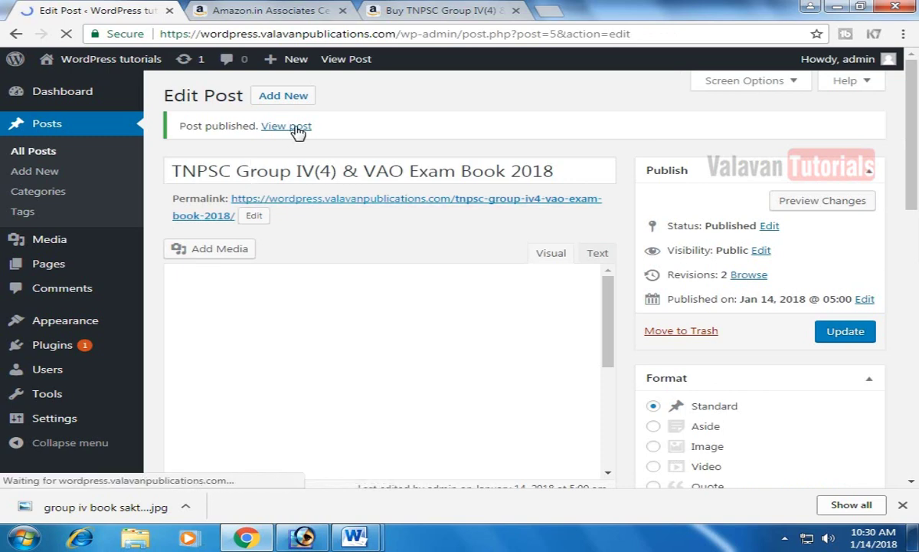
right_click(297, 128)
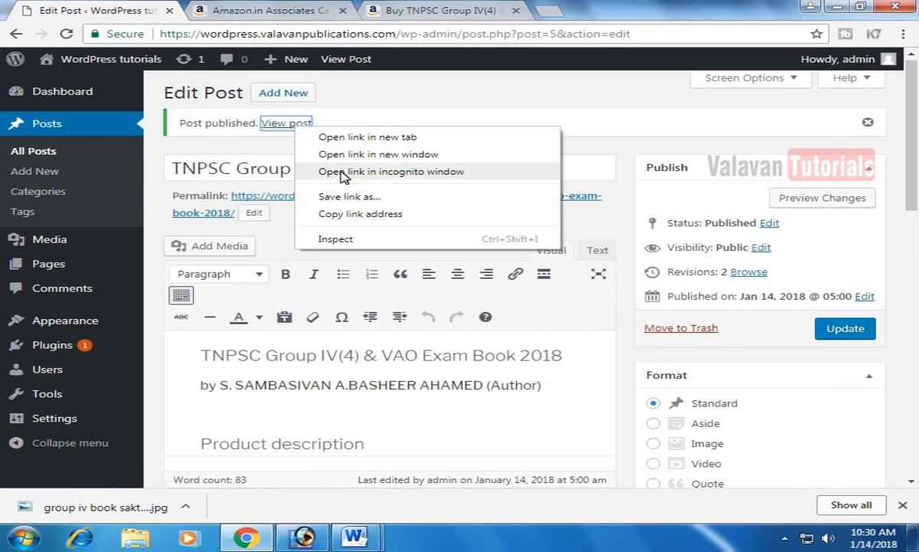
left_click(344, 172)
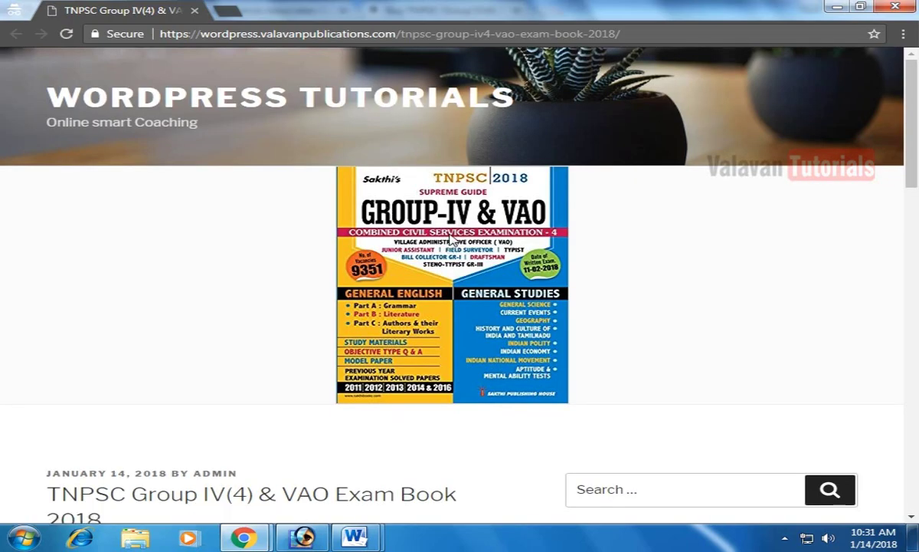
scroll(453, 240, "down", 3)
scroll(462, 239, "up", 2)
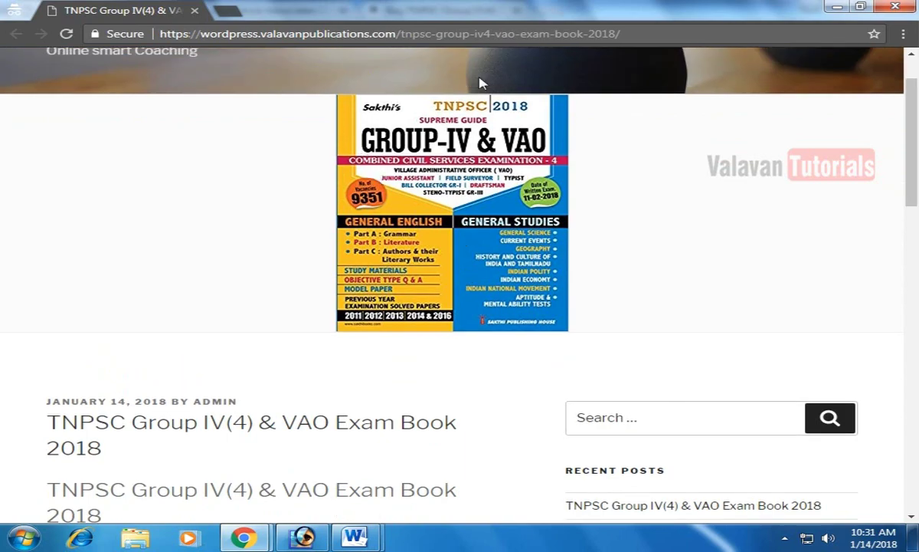
scroll(447, 203, "down", 4)
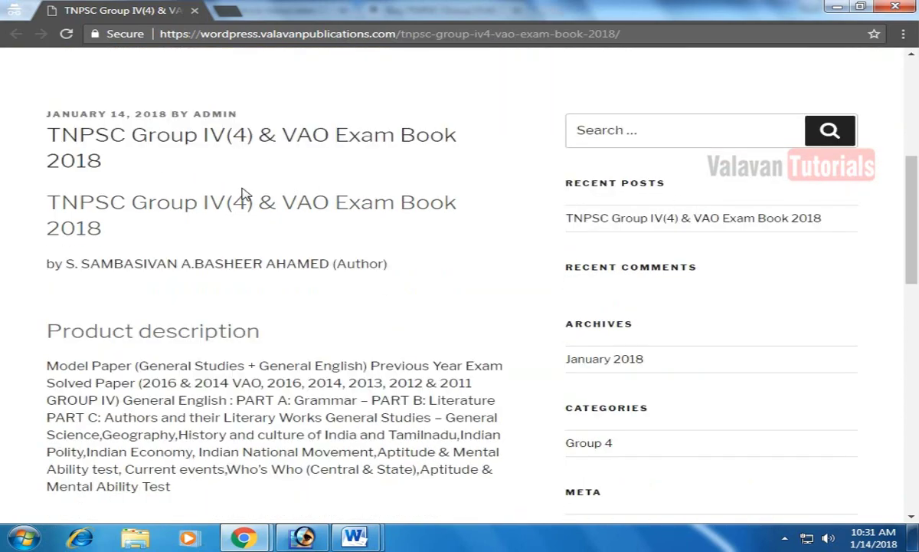
scroll(139, 273, "down", 4)
scroll(191, 230, "down", 1)
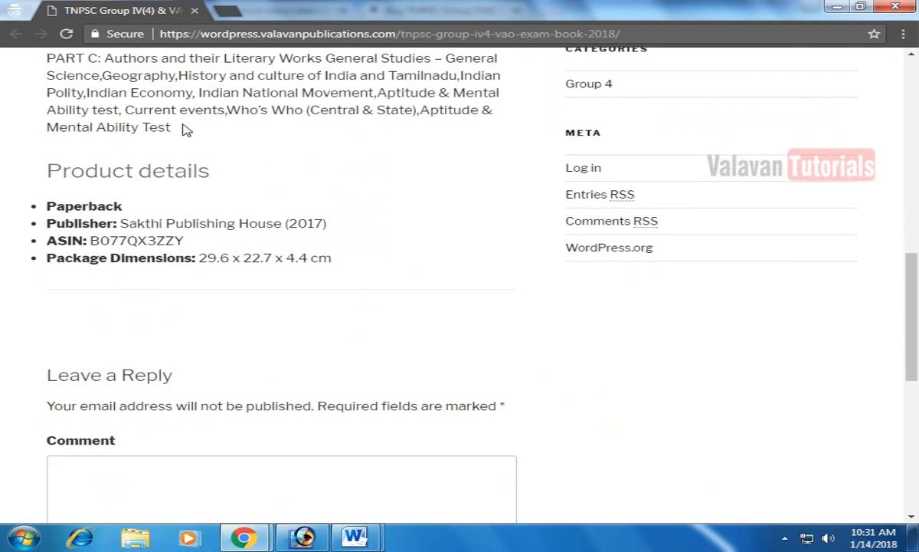
- Return to the post editor, add the line "Buy" below the author line and select the word
mouse_move(243, 534)
left_click(181, 397)
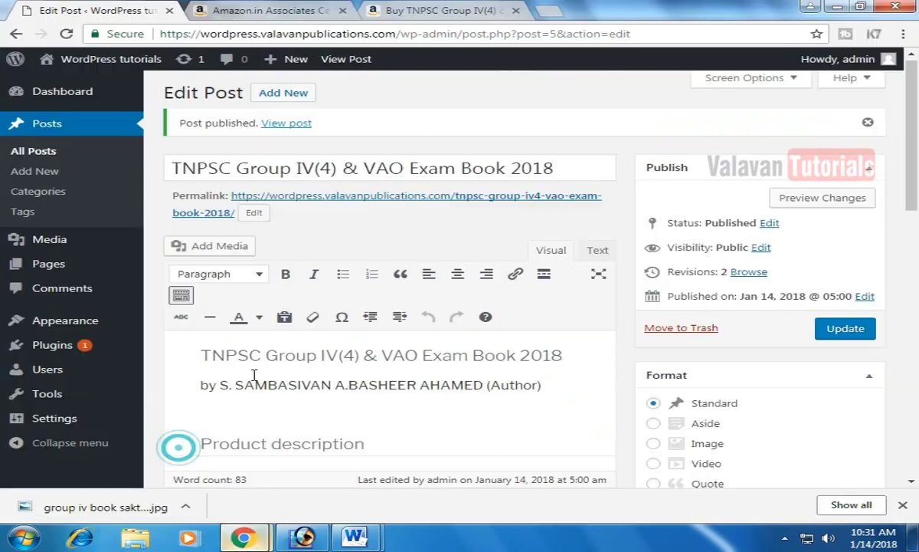
scroll(581, 349, "down", 5)
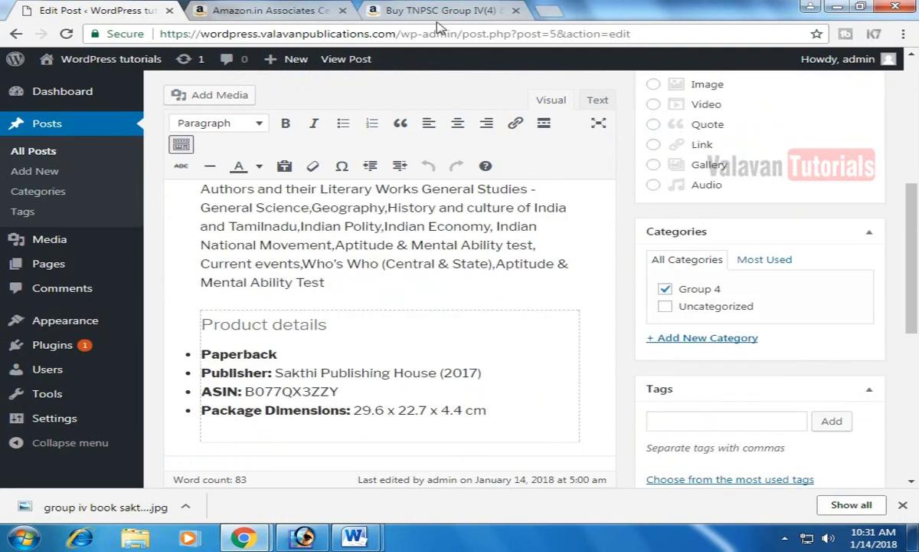
scroll(383, 295, "down", 2)
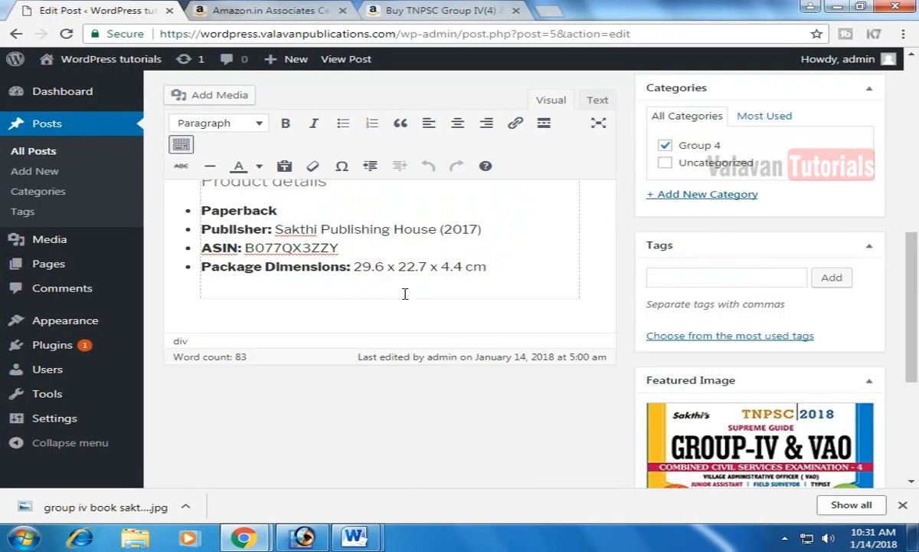
scroll(404, 291, "up", 7)
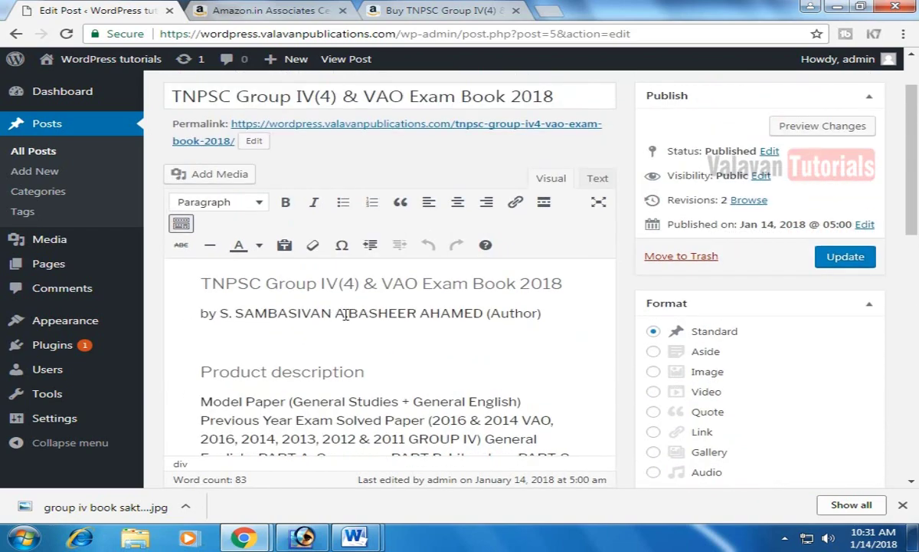
left_click(344, 314)
key("Return")
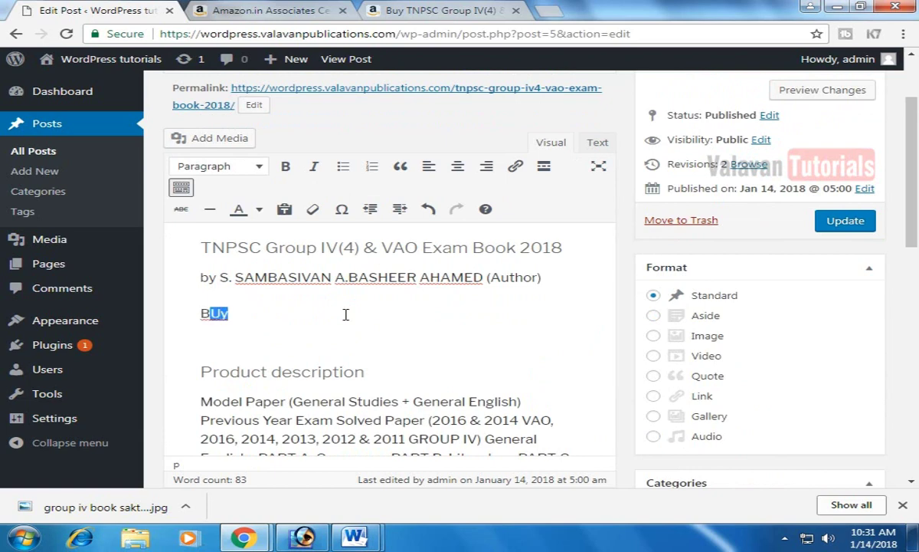
key("shift+Home")
- On the book's Amazon product page, generate a short affiliate text link with SiteStripe and copy it
left_click(444, 11)
scroll(335, 230, "up", 15)
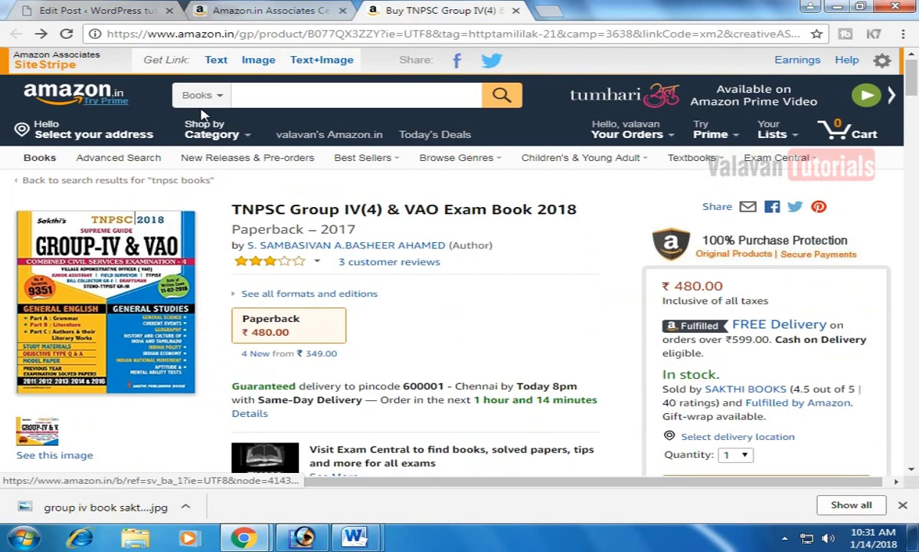
left_click(217, 63)
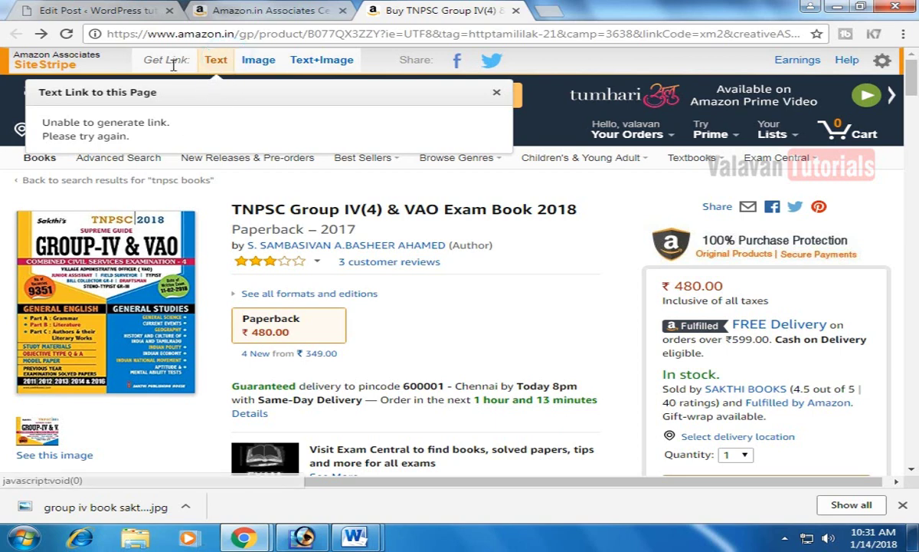
left_click(173, 63)
left_click(217, 61)
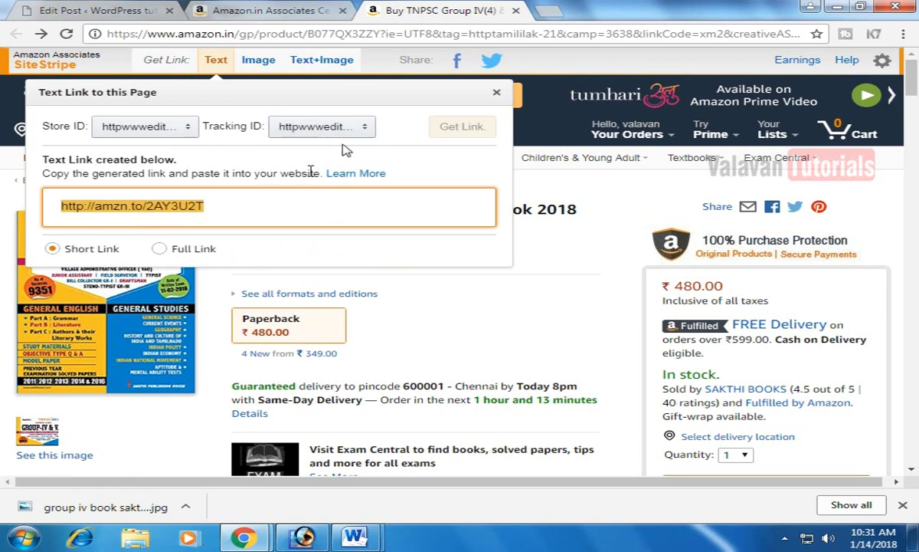
left_click(107, 10)
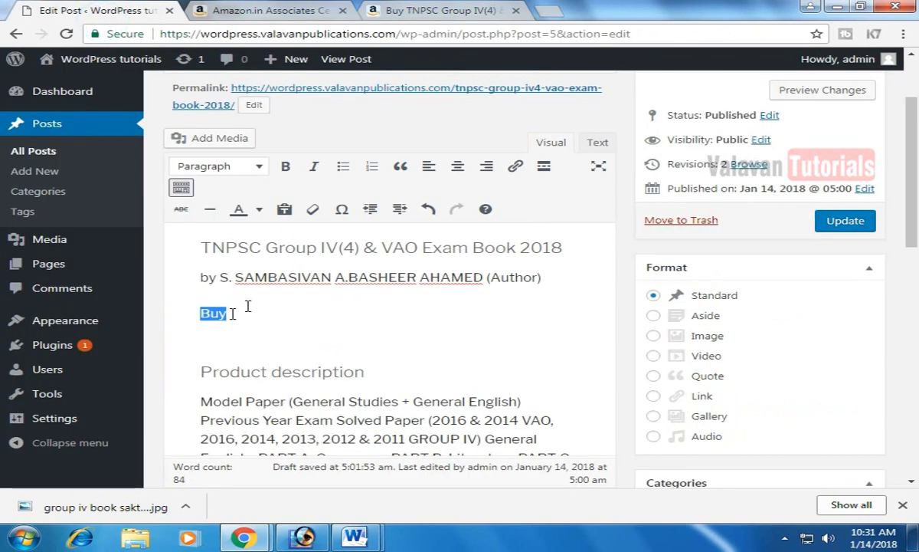
left_click(516, 167)
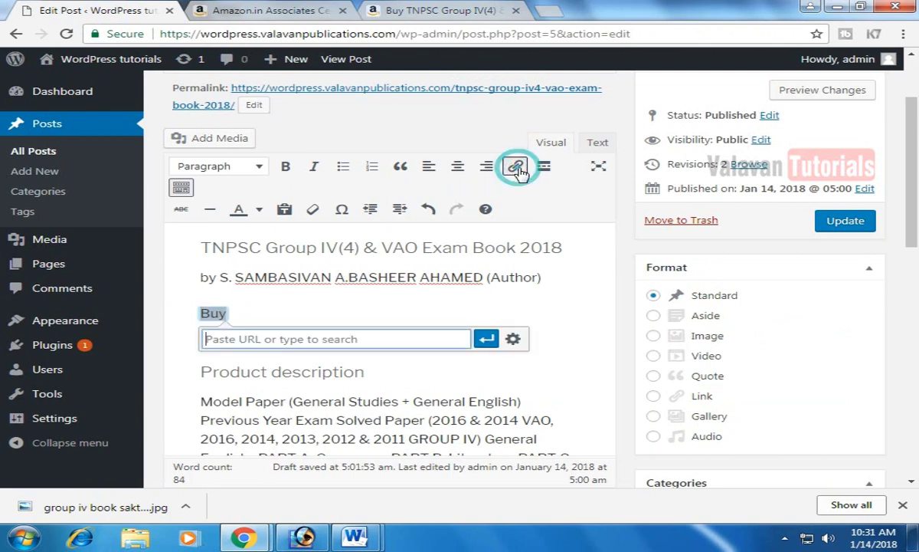
type("http://amzn.to/2AY3U2T")
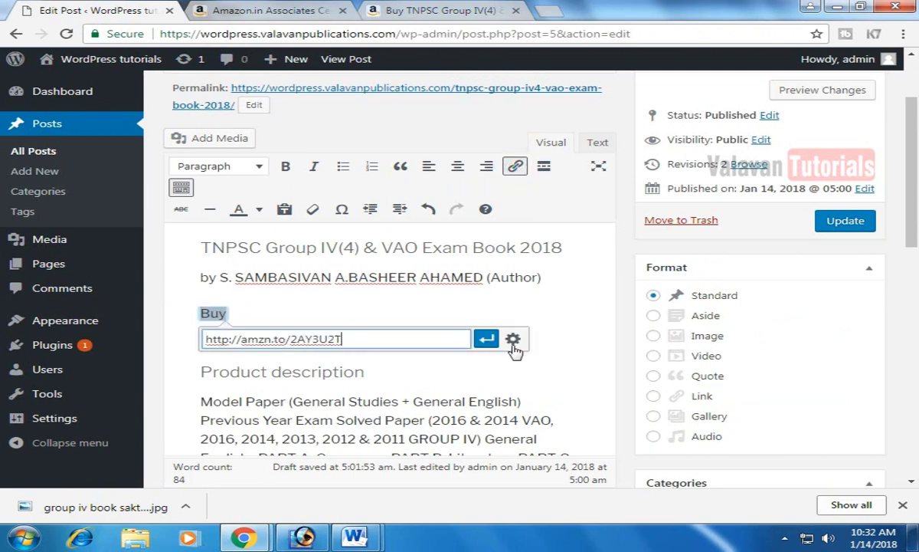
left_click(513, 340)
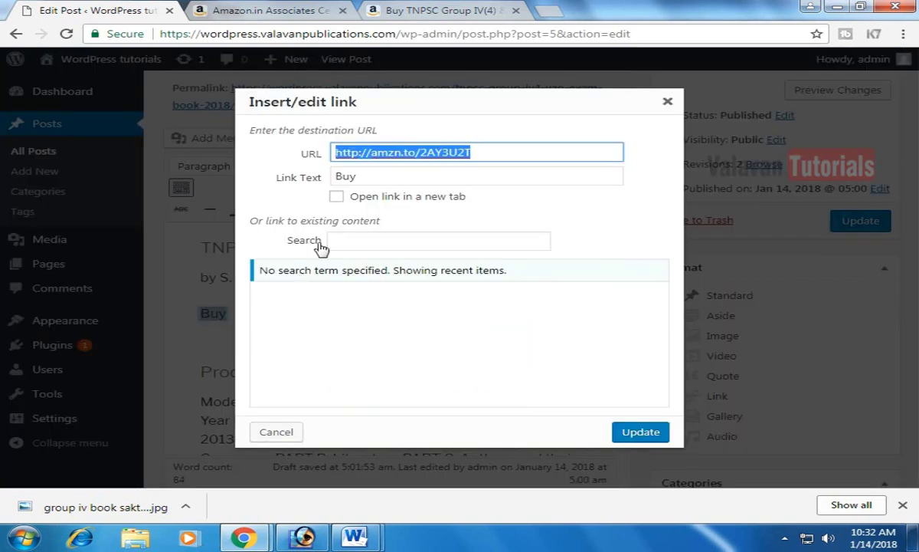
left_click(336, 197)
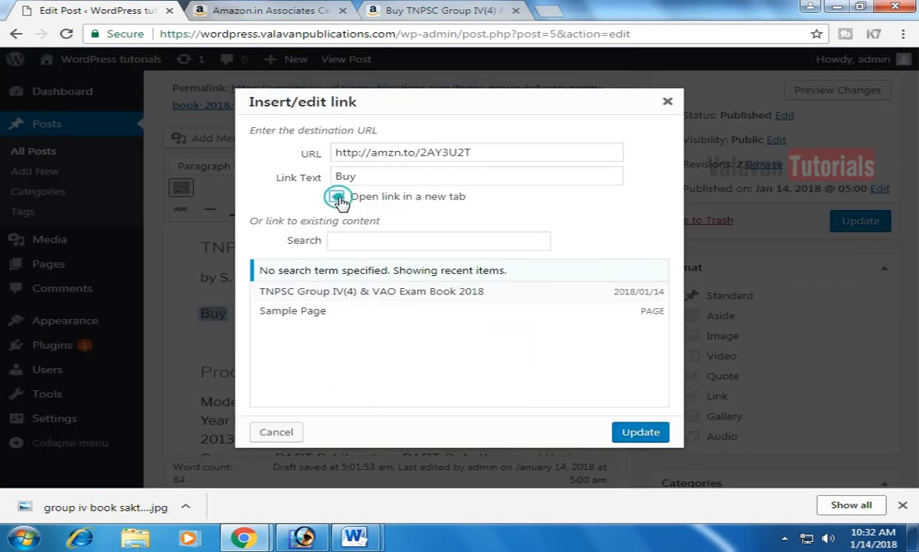
left_click(641, 432)
left_click(846, 224)
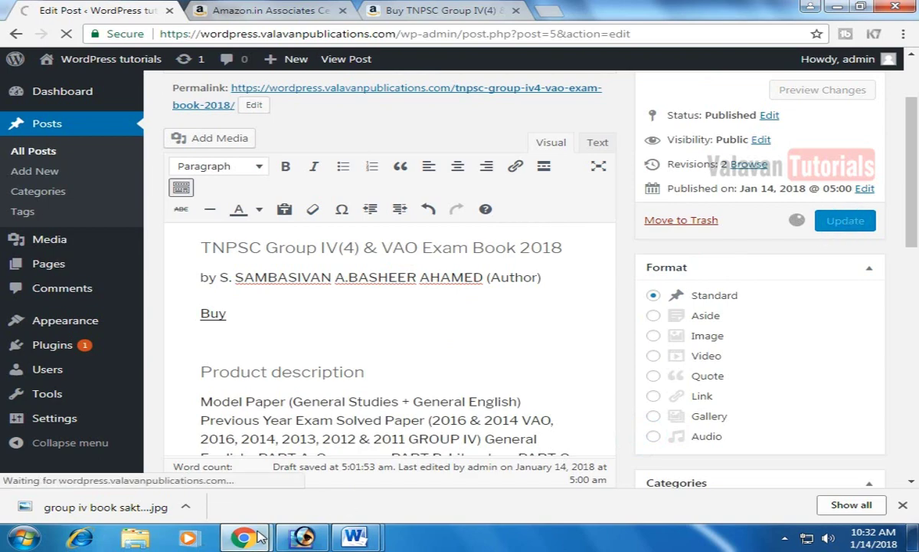
- Reload the published post in the incognito window and follow its Buy link to examine the Amazon product page
mouse_move(259, 539)
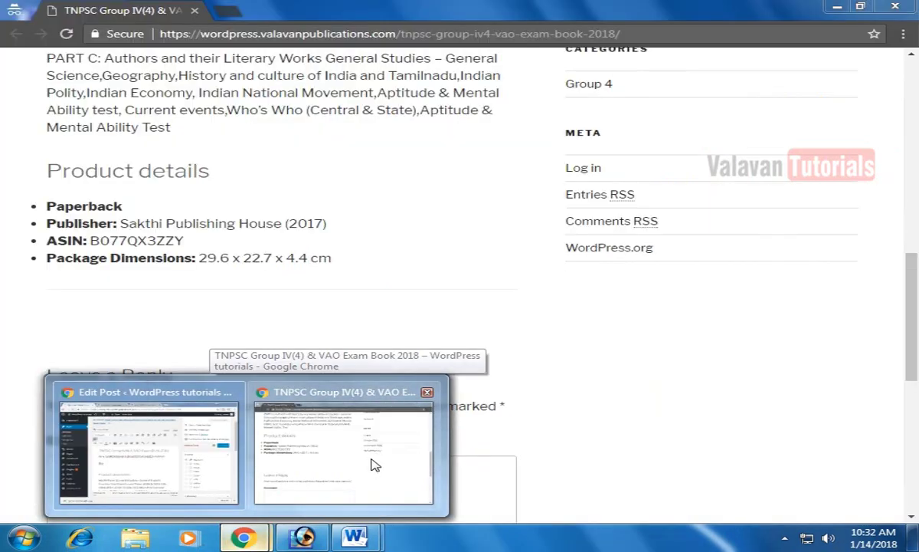
left_click(372, 460)
scroll(265, 321, "up", 5)
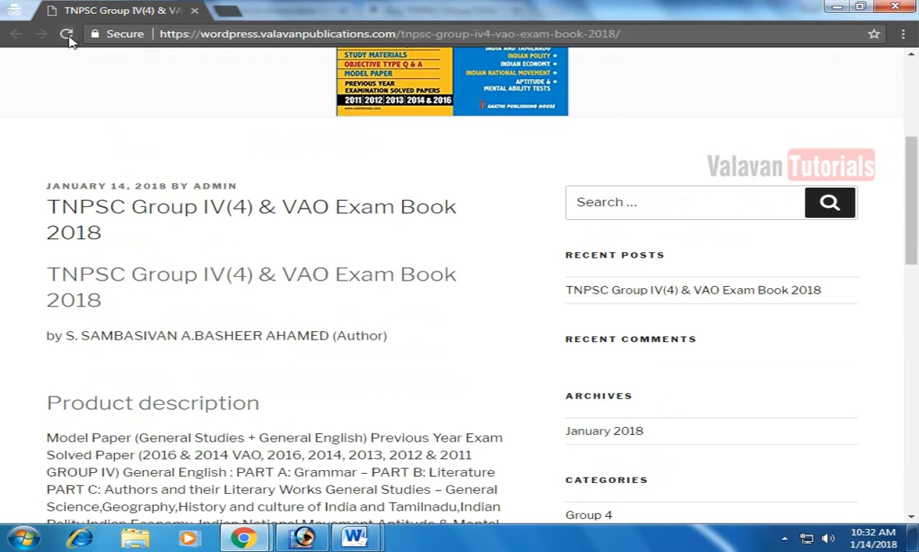
left_click(68, 35)
scroll(506, 342, "down", 1)
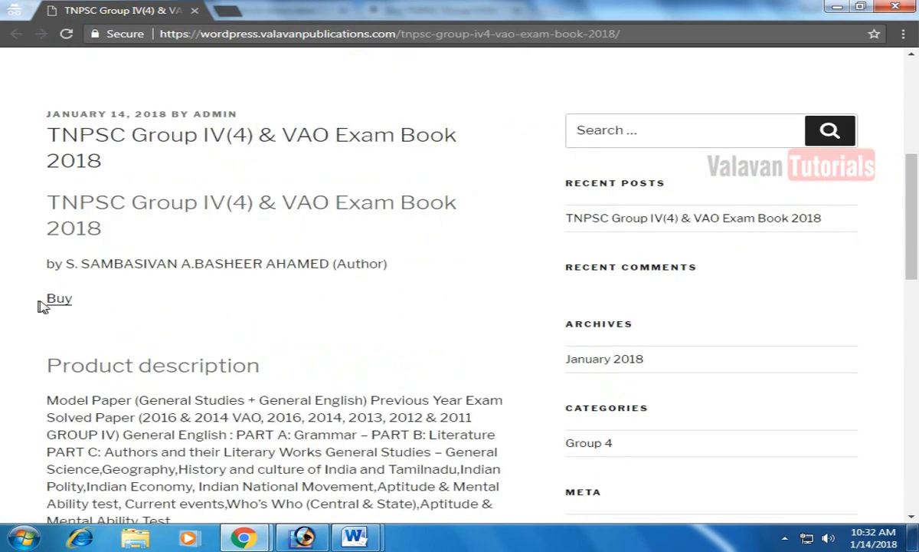
left_click(55, 305)
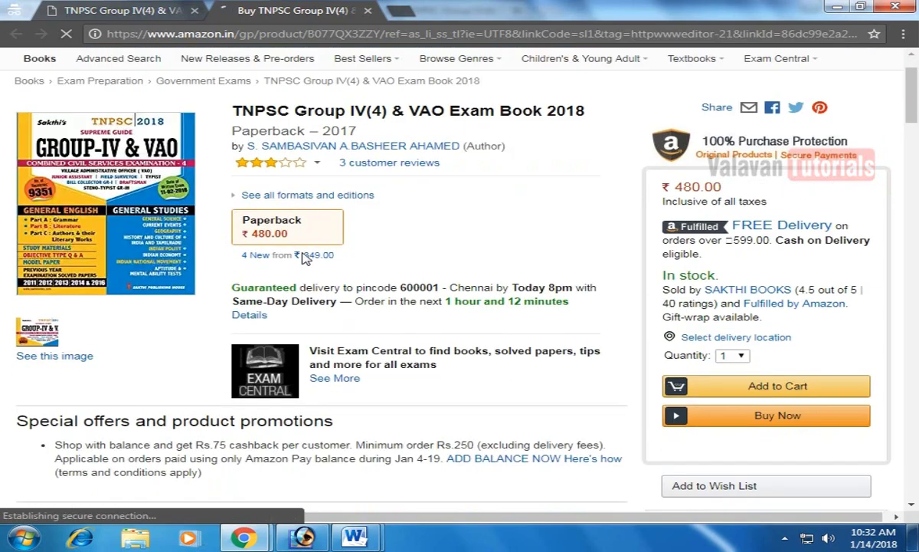
scroll(491, 291, "down", 7)
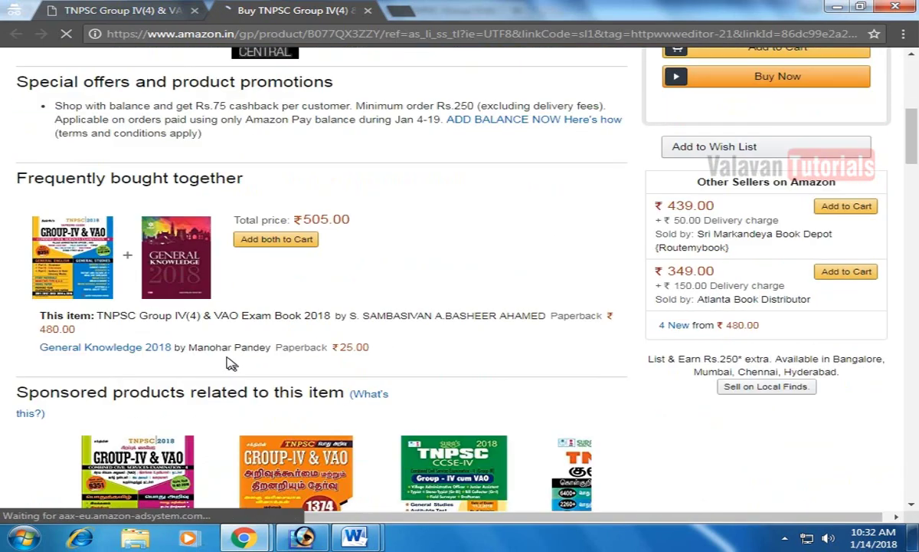
scroll(502, 281, "up", 7)
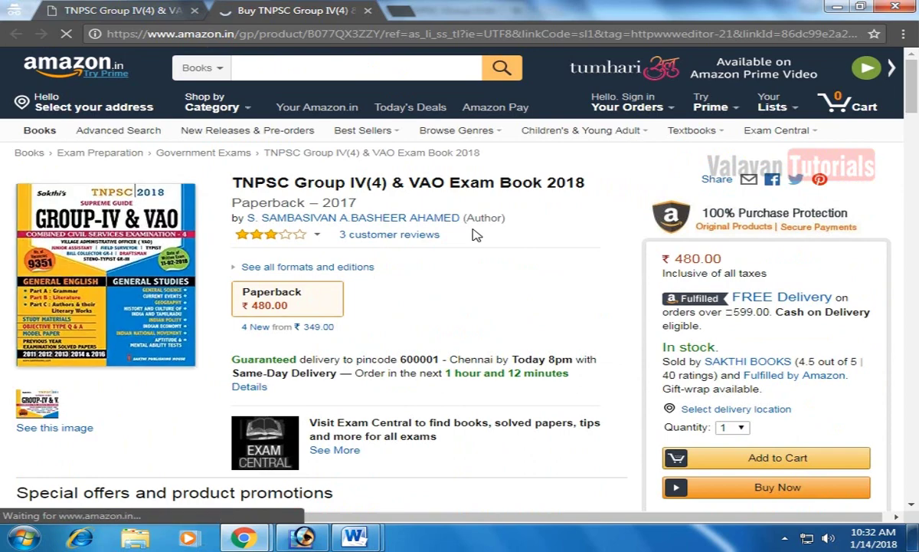
- Return to the post editor and review the updated post from the Product details back up to the title
mouse_move(241, 520)
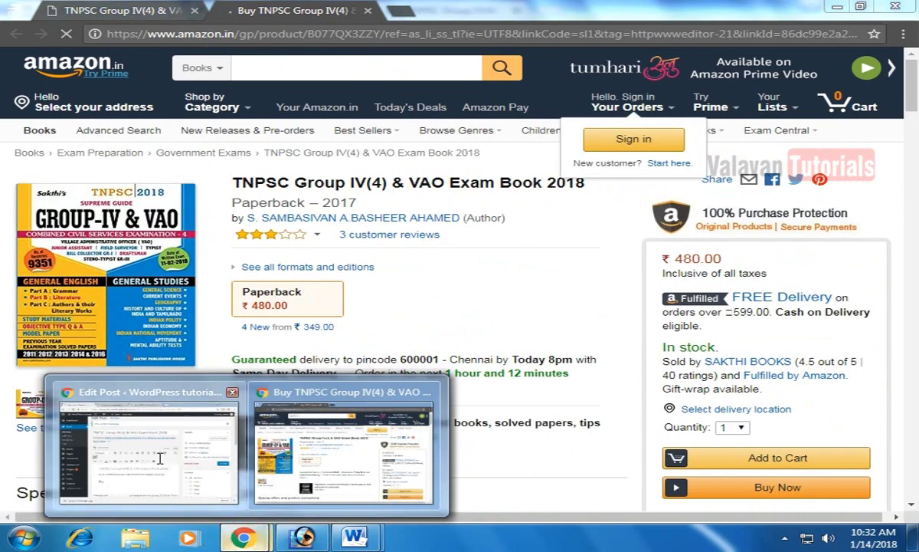
left_click(144, 472)
scroll(429, 368, "down", 5)
scroll(476, 312, "down", 3)
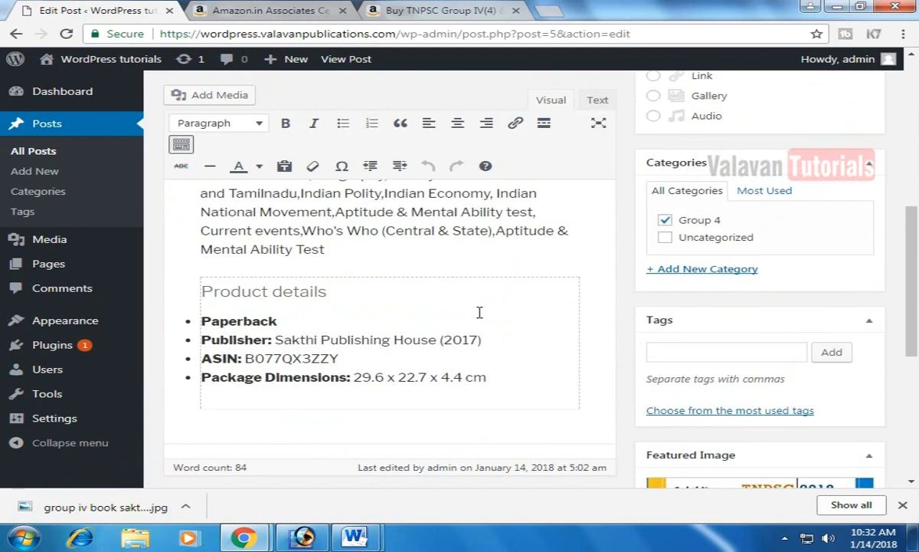
scroll(479, 312, "up", 10)
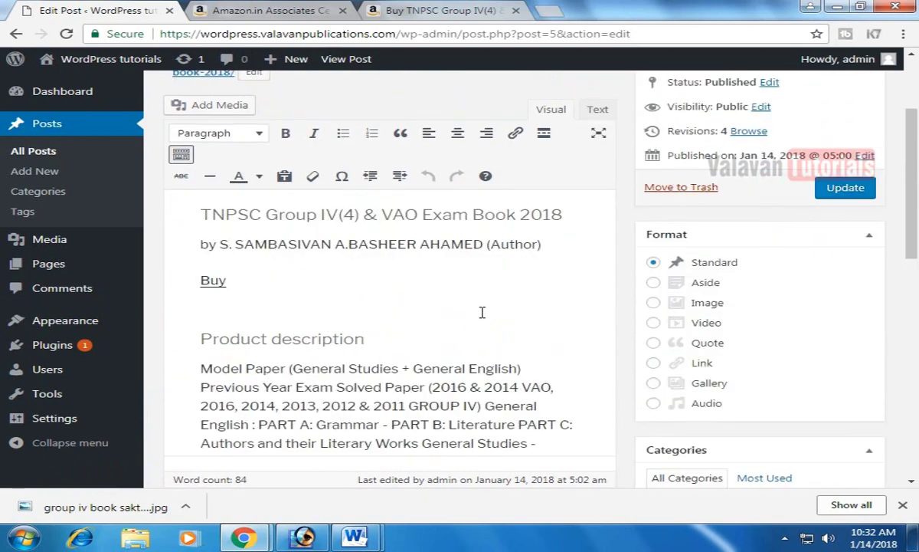
scroll(483, 318, "up", 2)
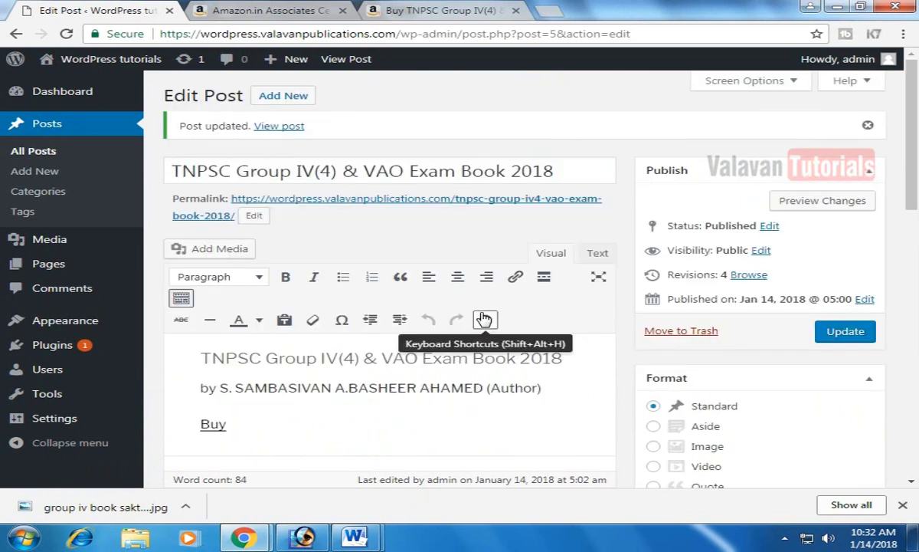